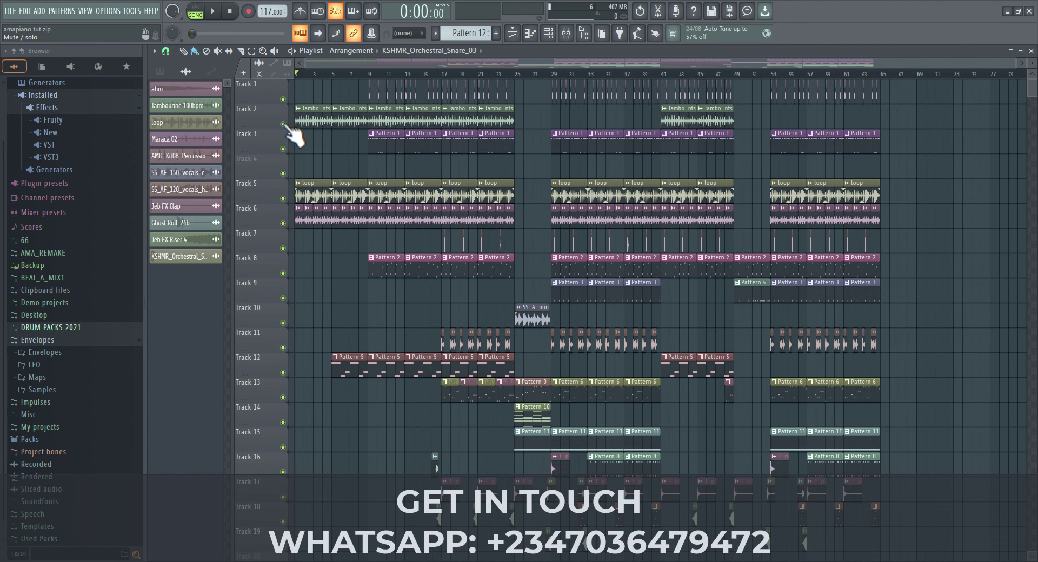
Solo the tambourine loop on Track 2 and play it back from the start of the arrangement.
right_click(283, 123)
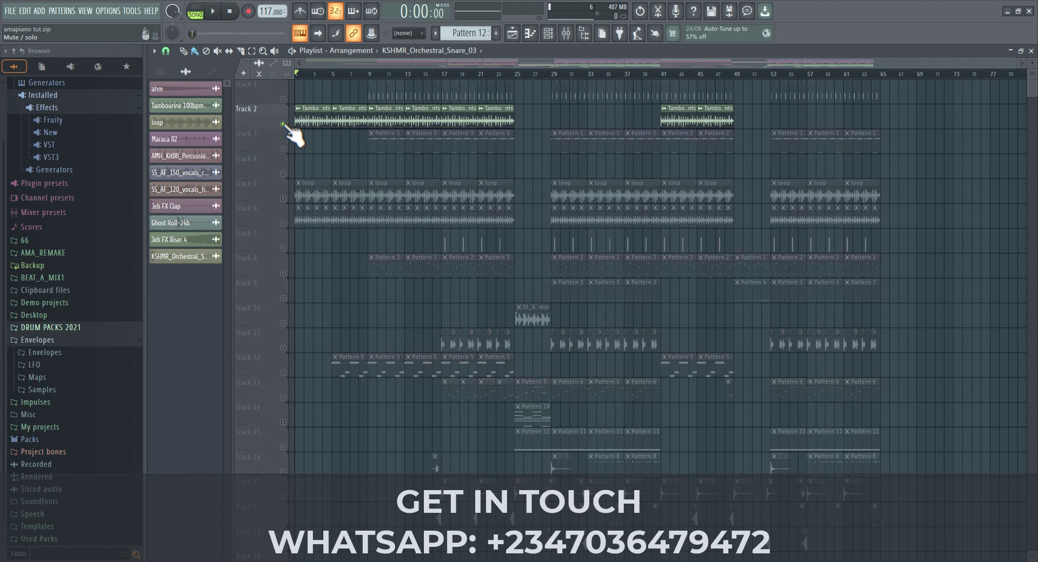
key("space")
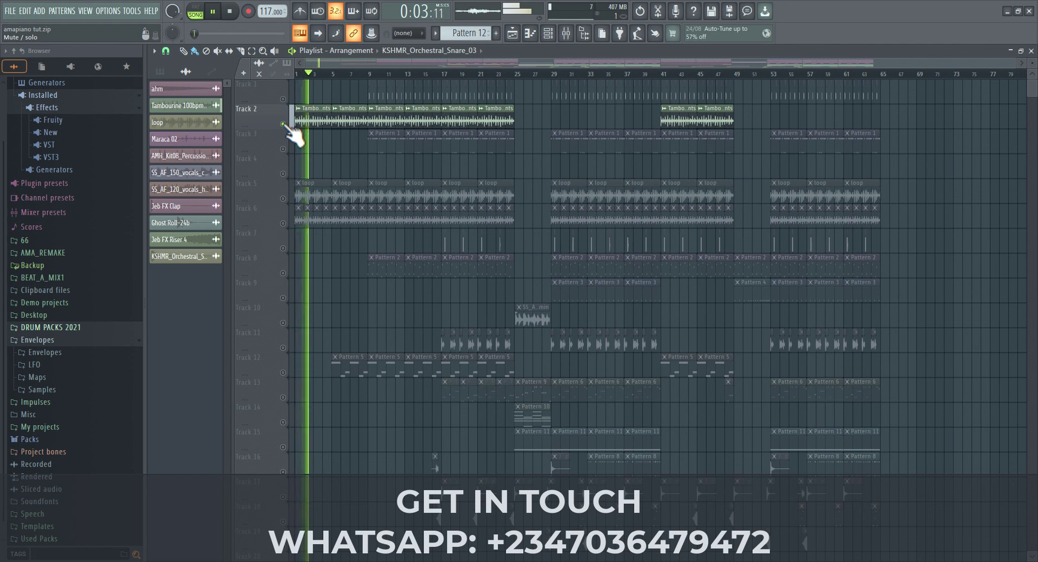
key("space")
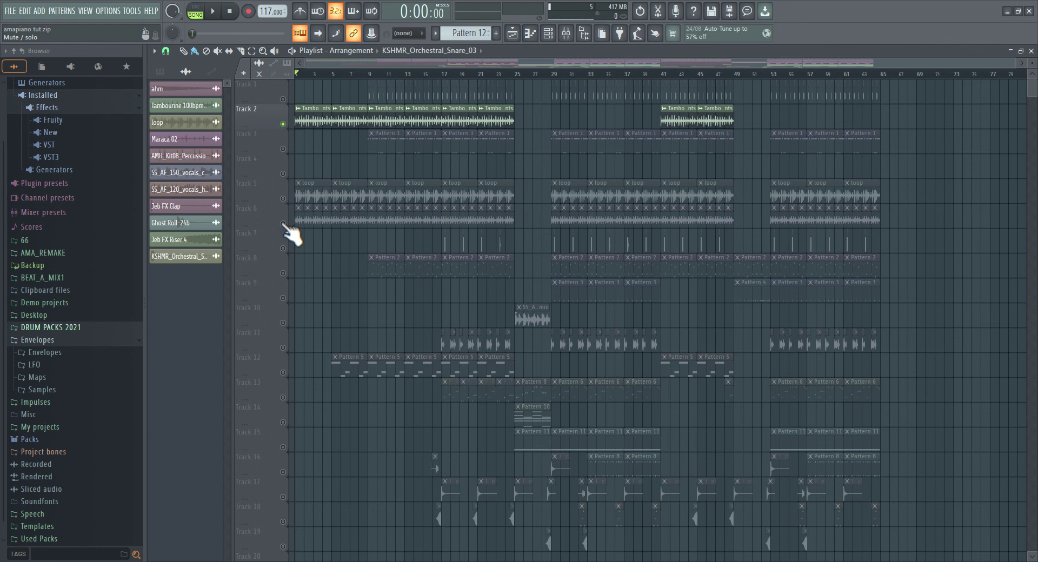
Solo the maraca on Track 6 and listen to it, alone and together with the tambourine on Track 2.
left_click(283, 223)
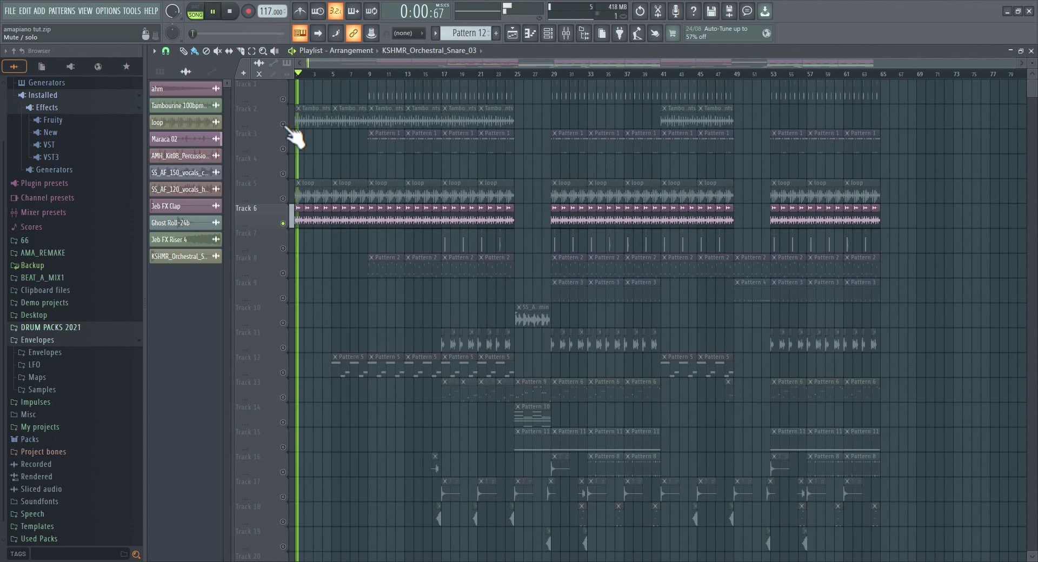
left_click(283, 124)
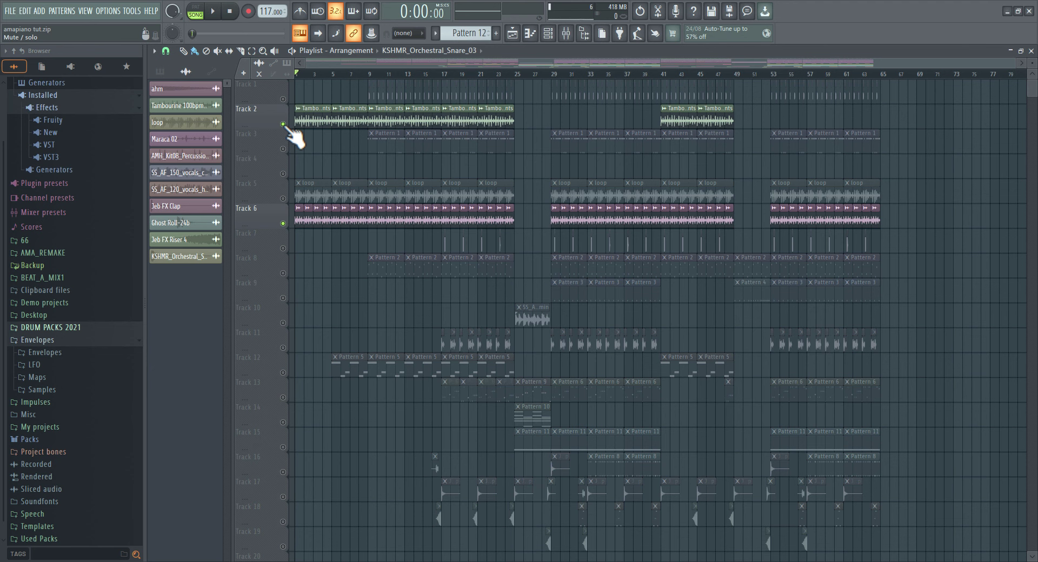
key("space")
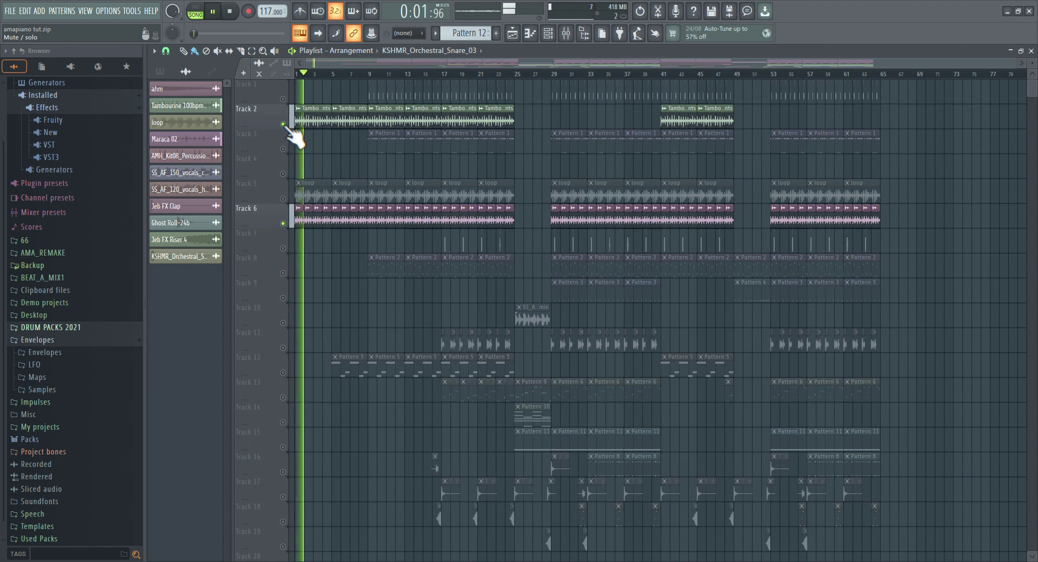
key("space")
Solo the loop on Track 5 and play it back from the start of the arrangement.
right_click(283, 199)
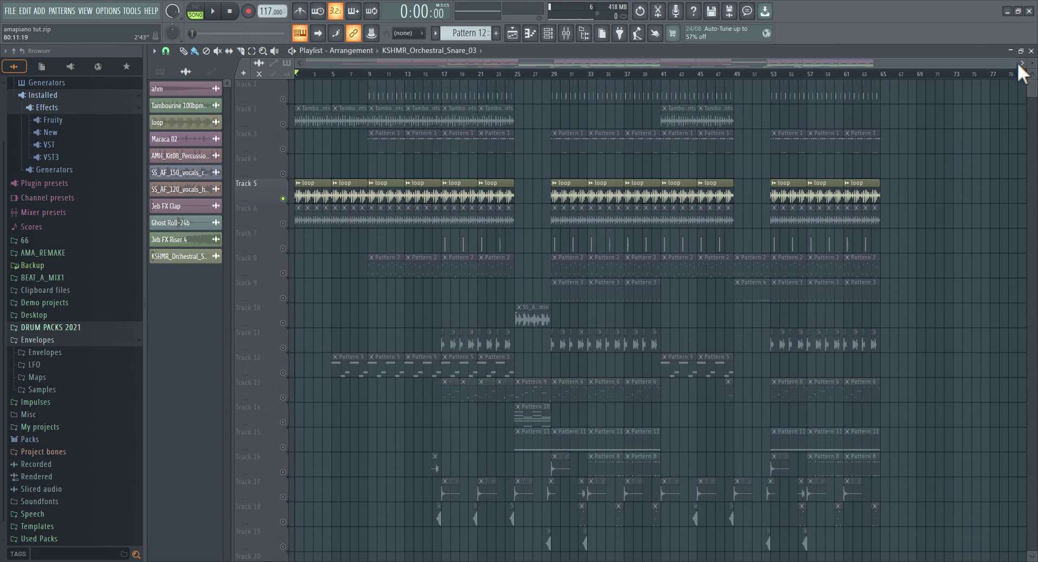
left_click_drag(1016, 64, 645, 37)
left_click(641, 34)
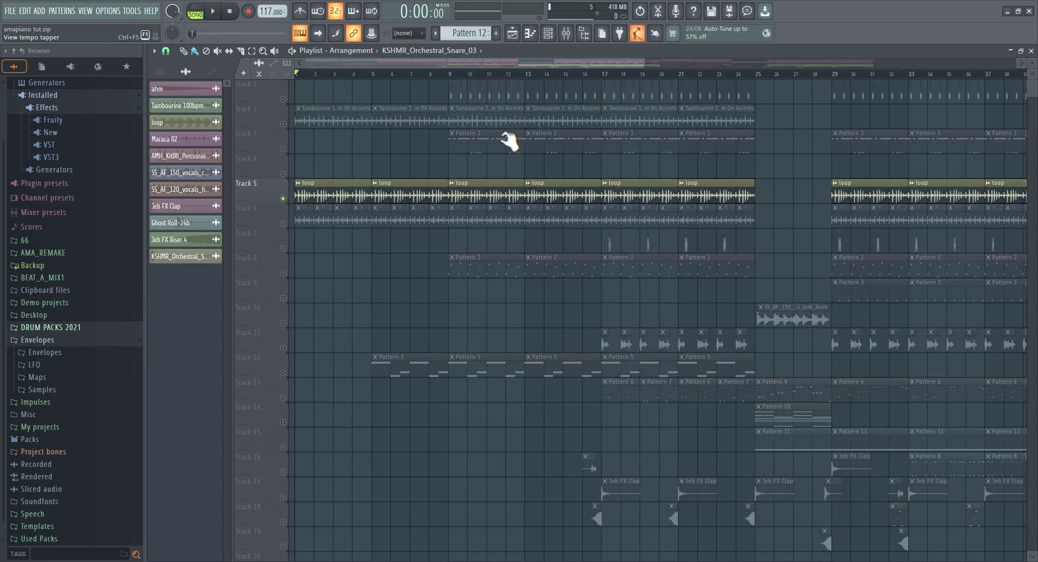
key("space")
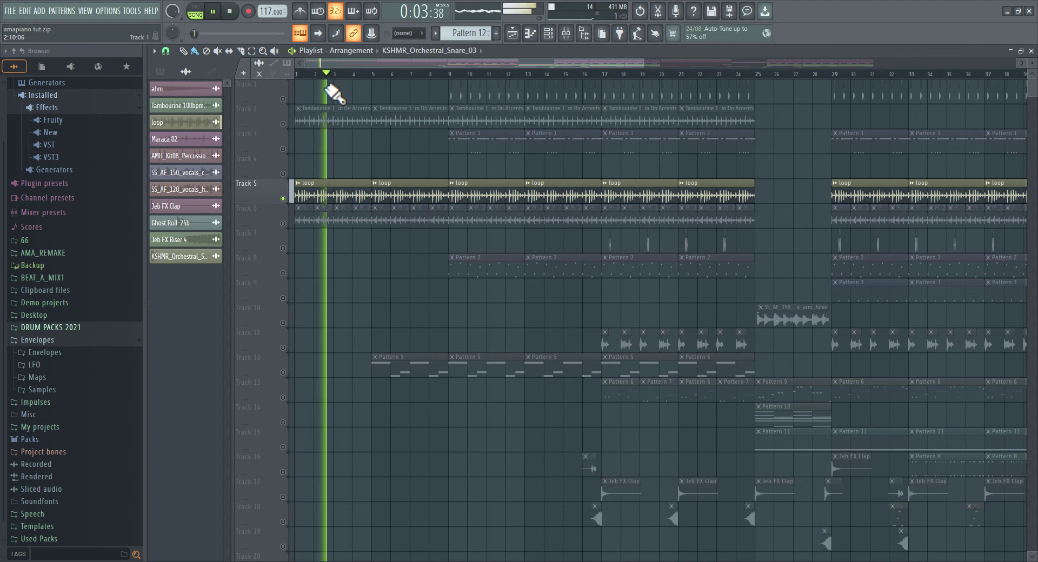
key("space")
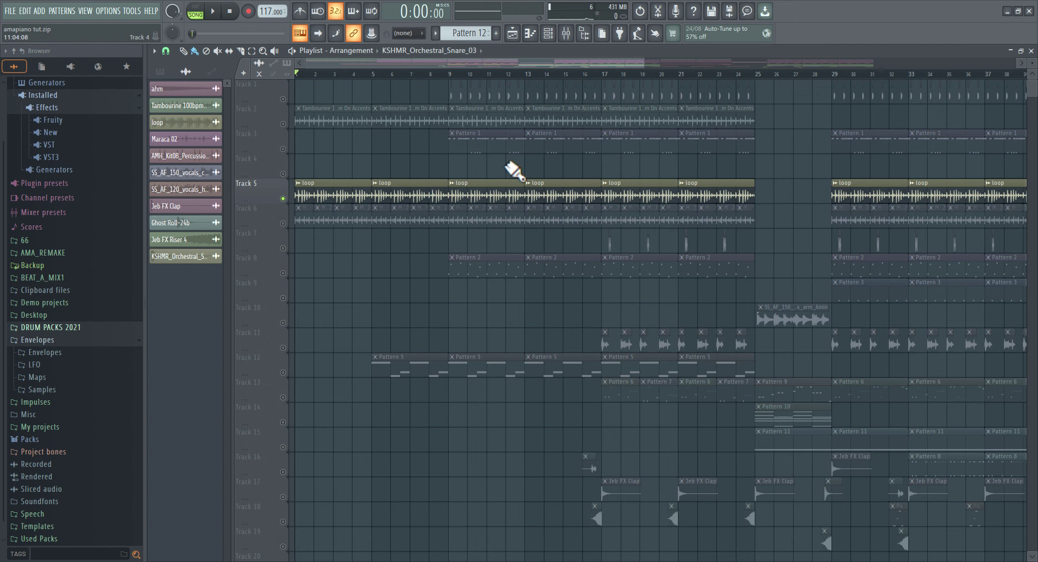
Solo Pattern 1 on Track 3 and play it back from bar 9.
left_click(285, 145)
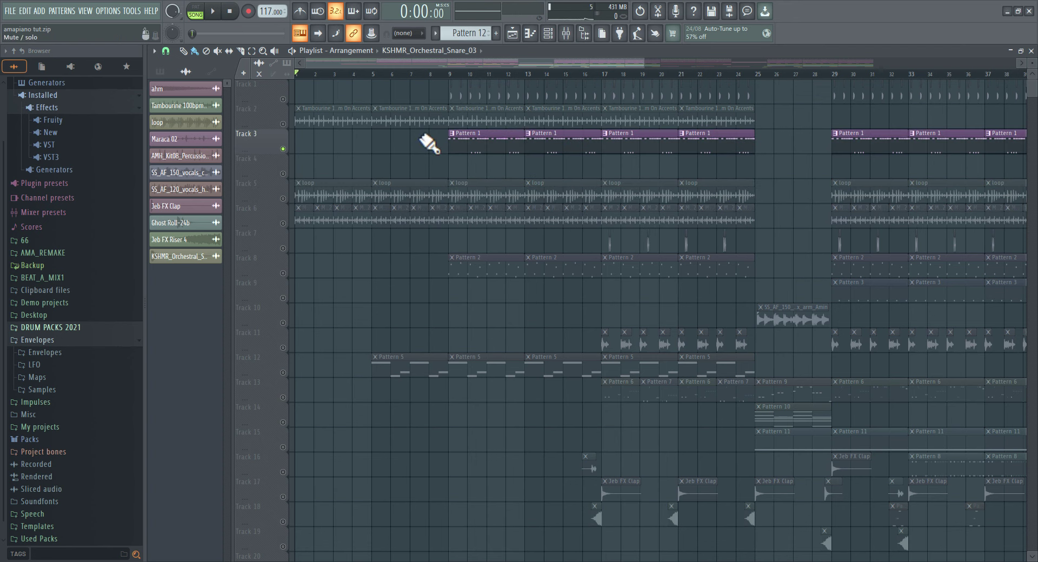
left_click(449, 74)
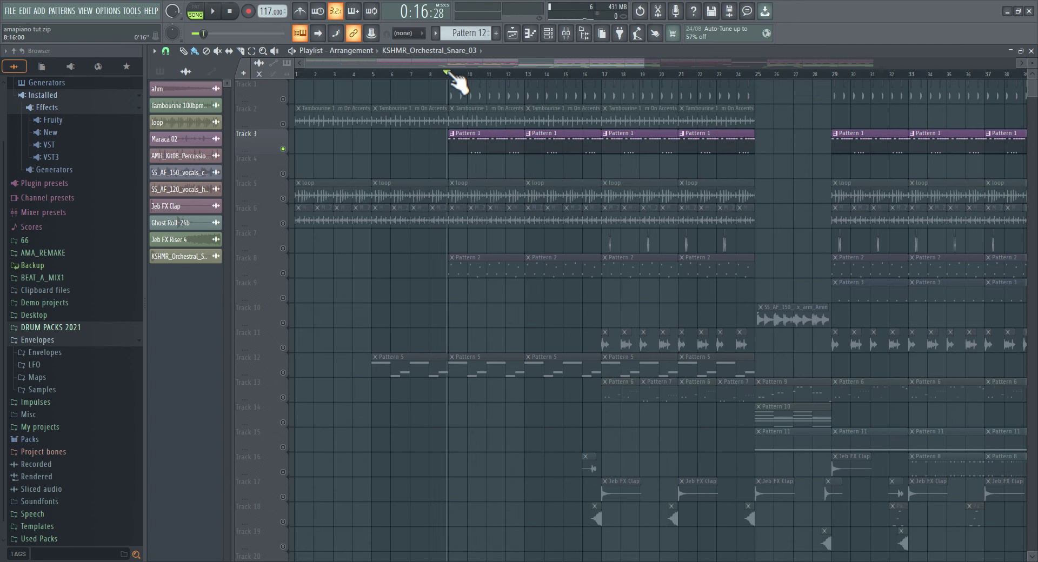
key("space")
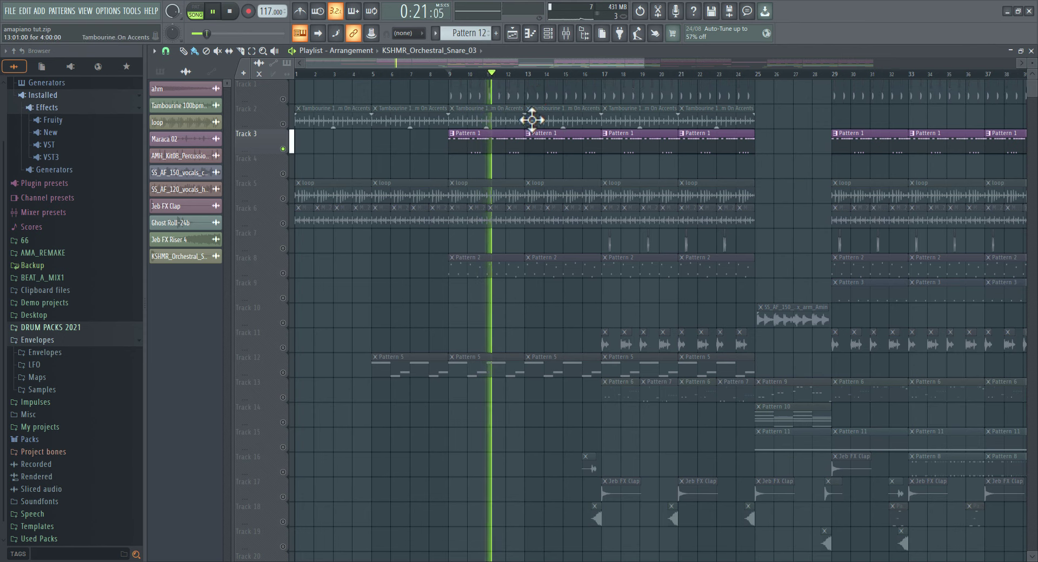
Open Pattern 1 to examine its kick notes and the percussion channels in the channel rack, and return to the playlist.
double_click(496, 143)
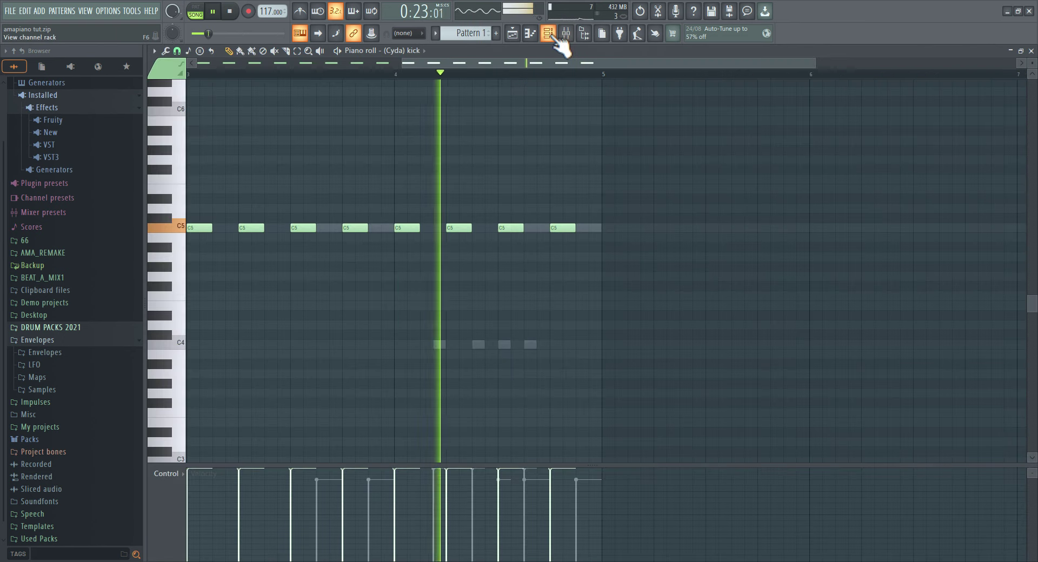
key("F6")
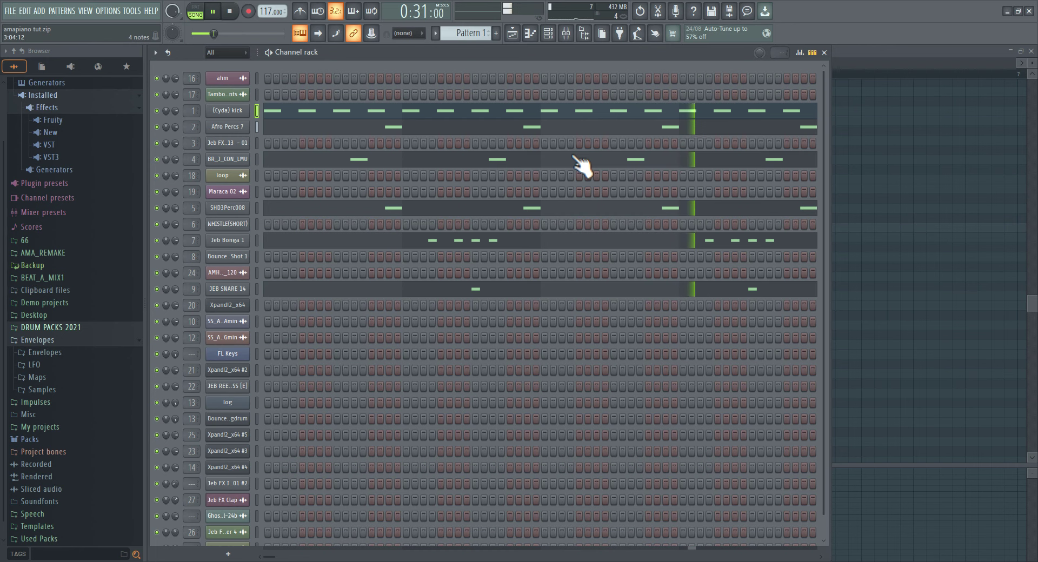
key("space")
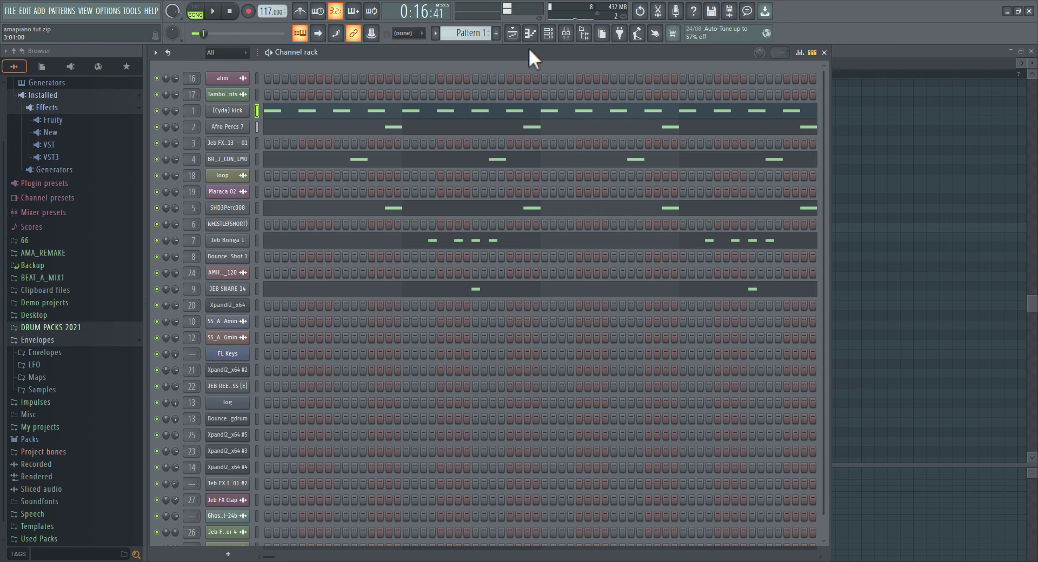
left_click(515, 36)
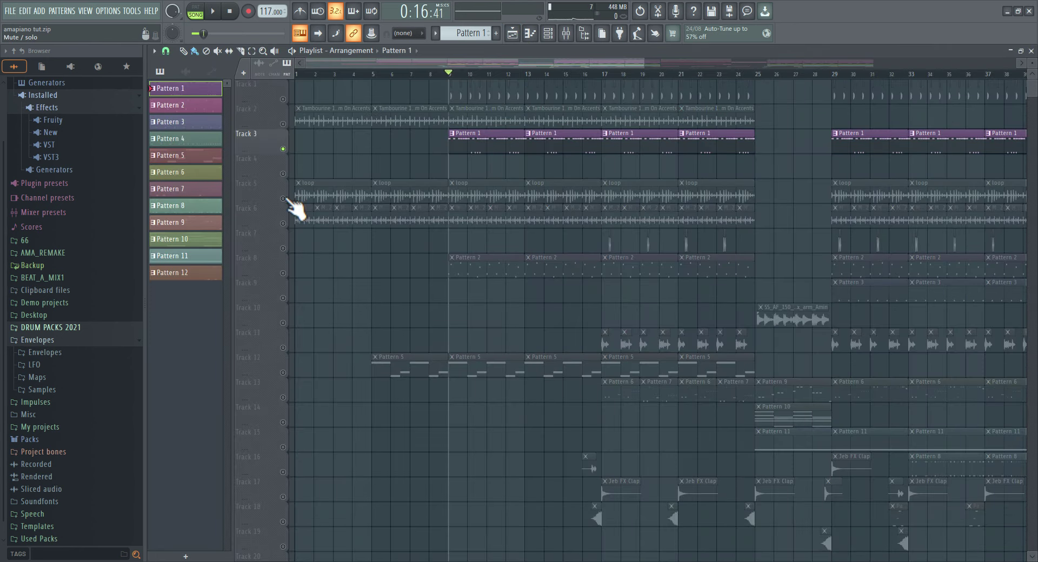
Unmute the loop on Track 5 and play it together with Pattern 1 from bar 9.
left_click(283, 198)
key("space")
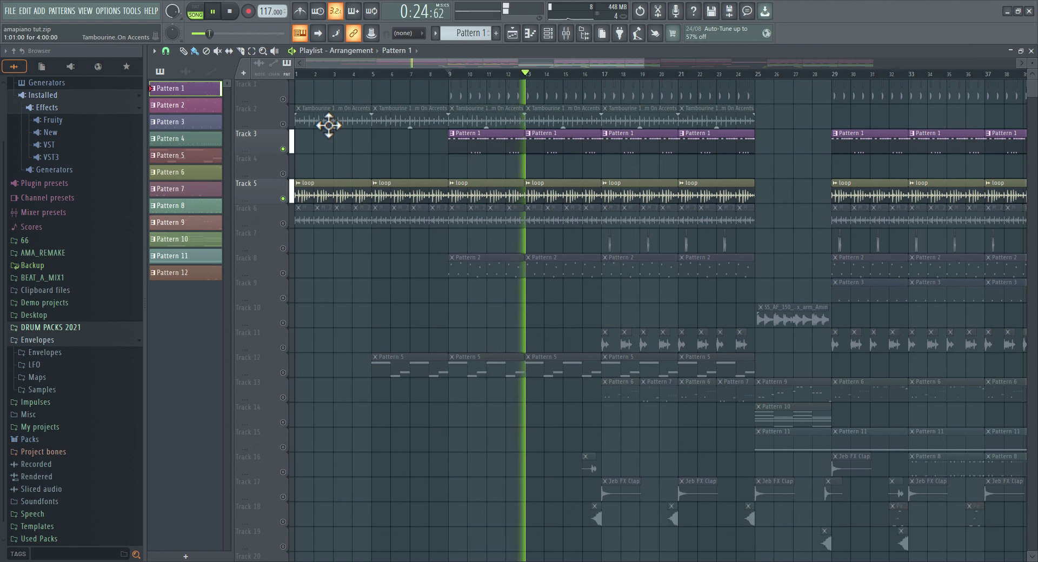
key("space")
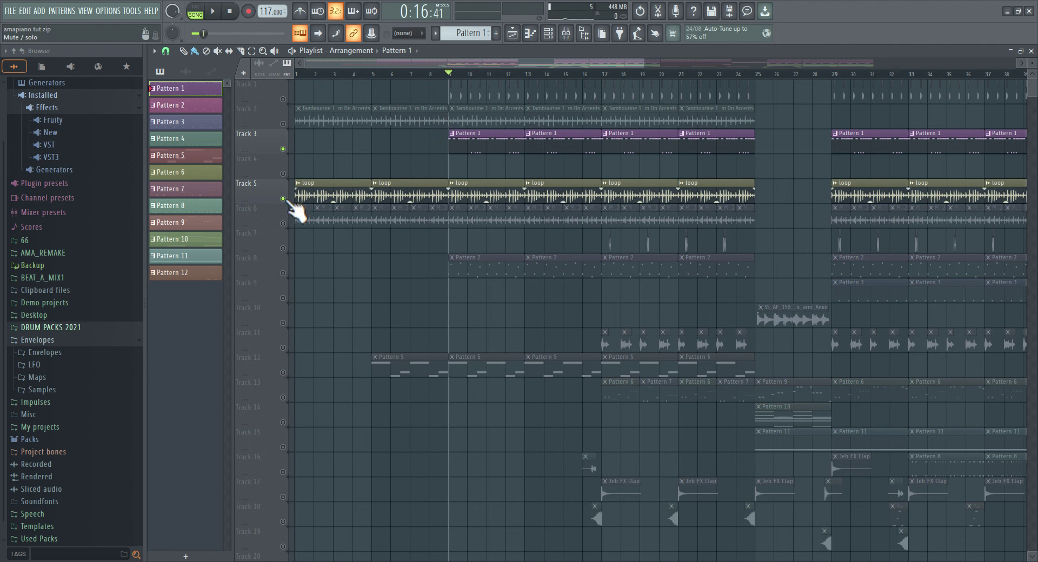
Unmute the tambourine on Track 2 and the maraca on Track 6, and play back the combined percussion.
left_click(283, 124)
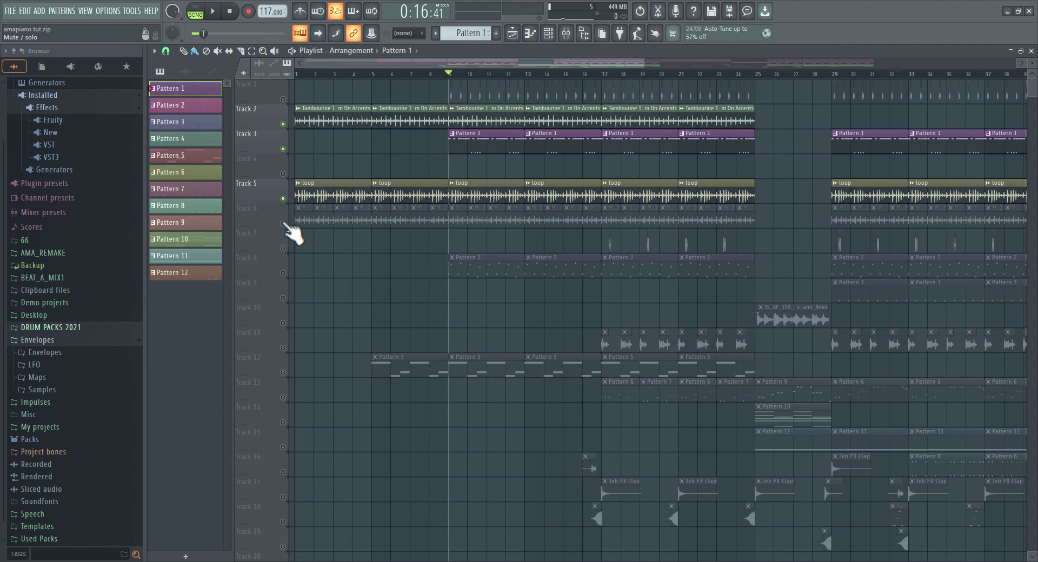
left_click(283, 223)
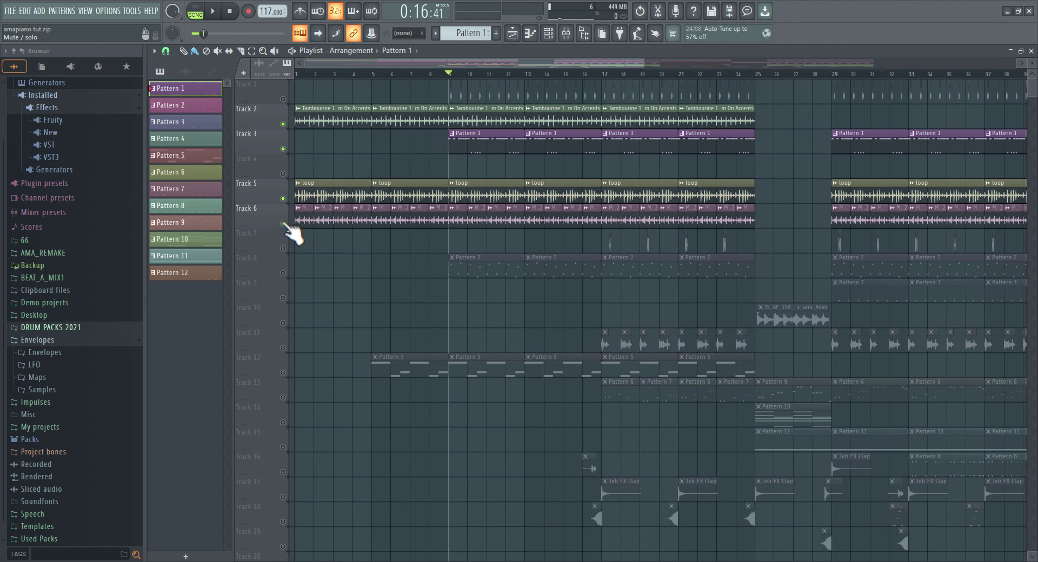
key("space")
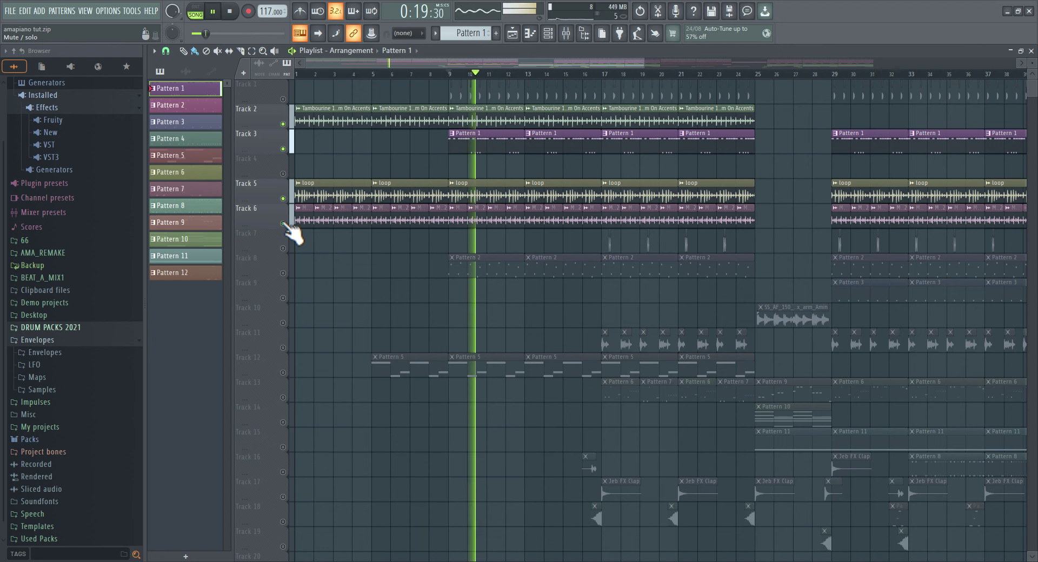
key("space")
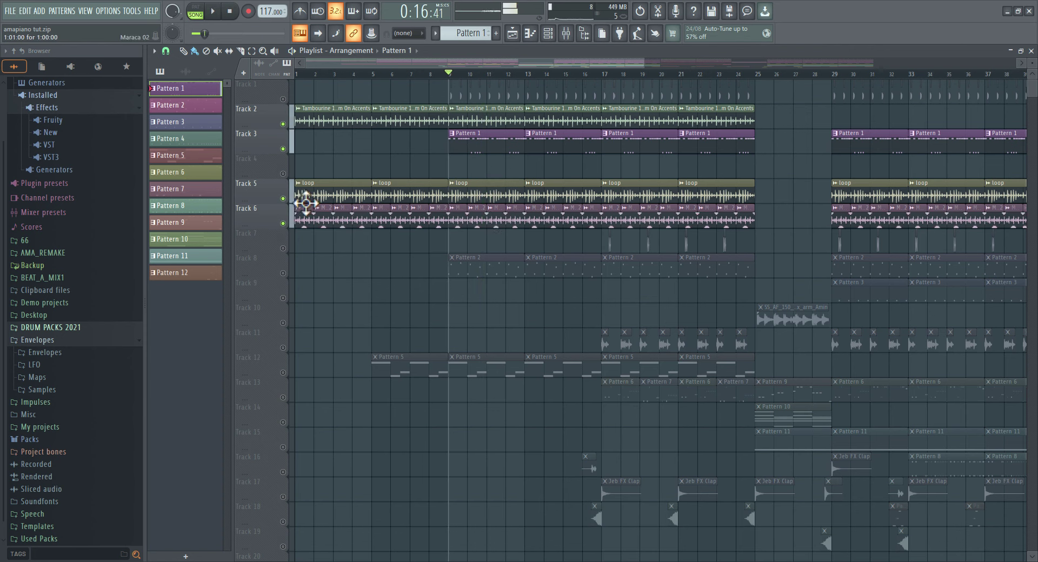
Mute the loop on Track 5 to hear the percussion without it, and unmute it after playback.
left_click(283, 198)
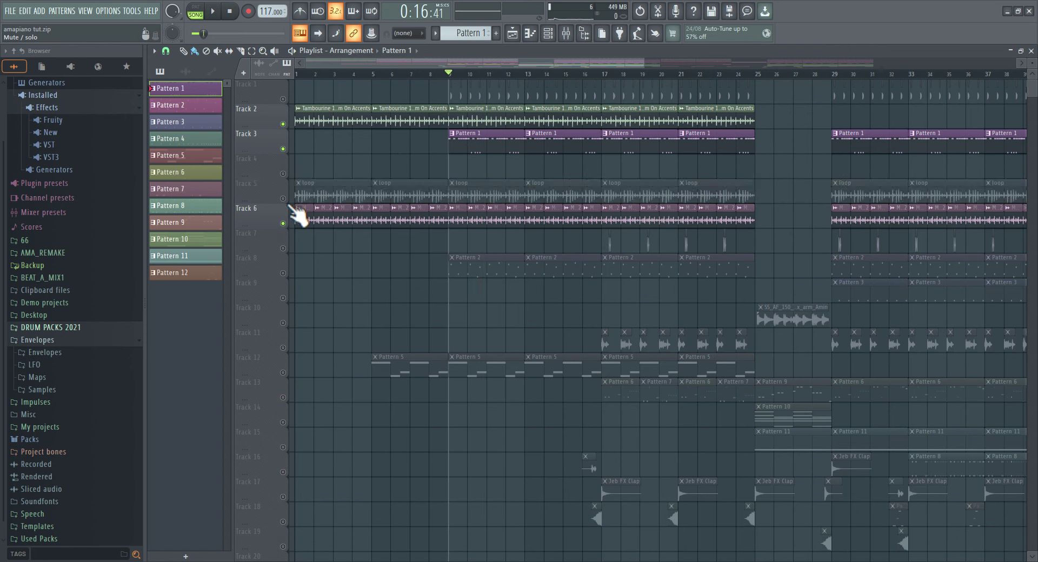
key("space")
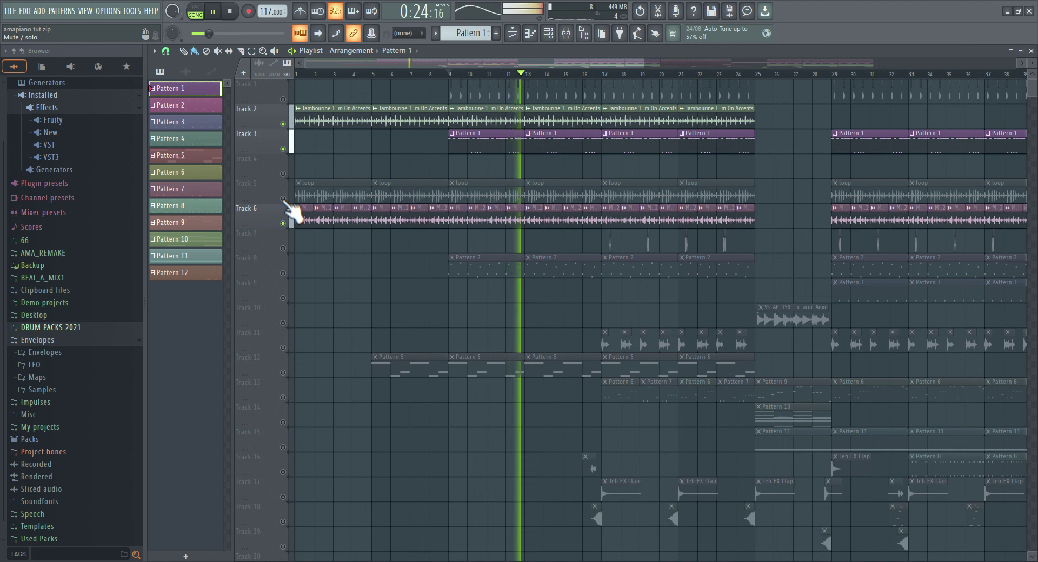
key("space")
left_click(283, 199)
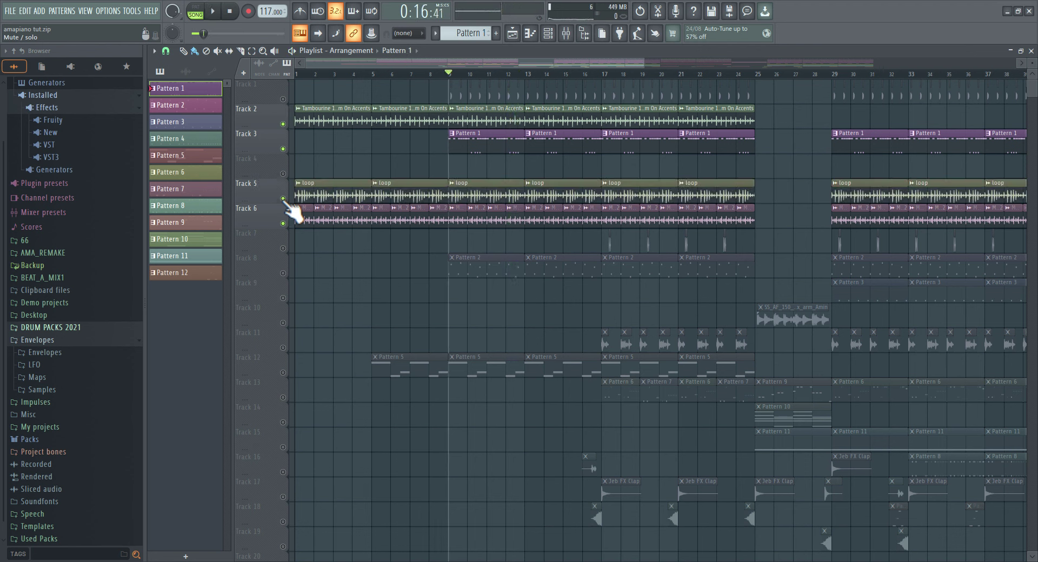
Solo the loop on Track 5, play it from bar 9, and turn all tracks back on.
left_click(283, 199, "ctrl")
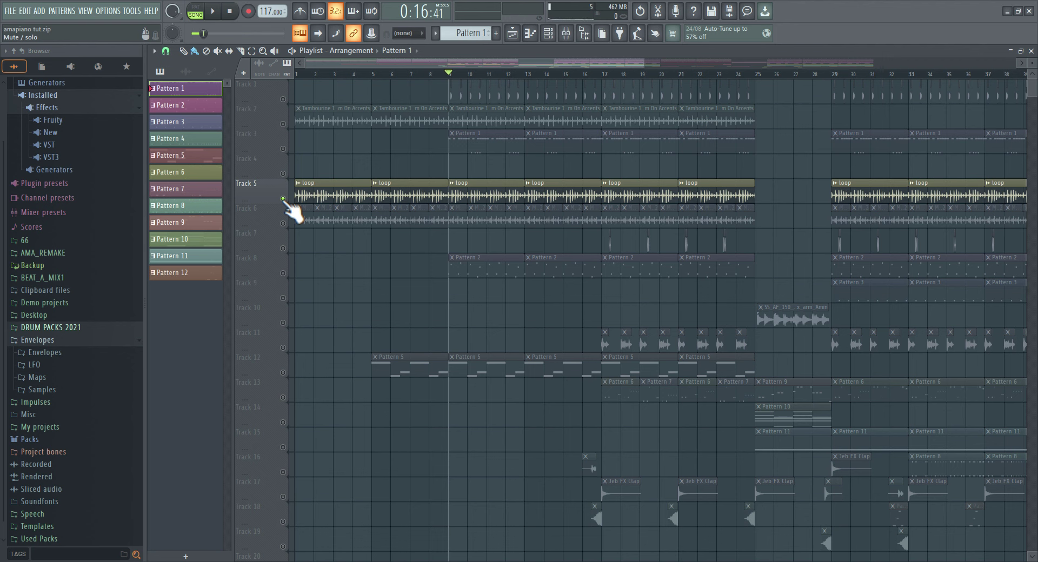
key("space")
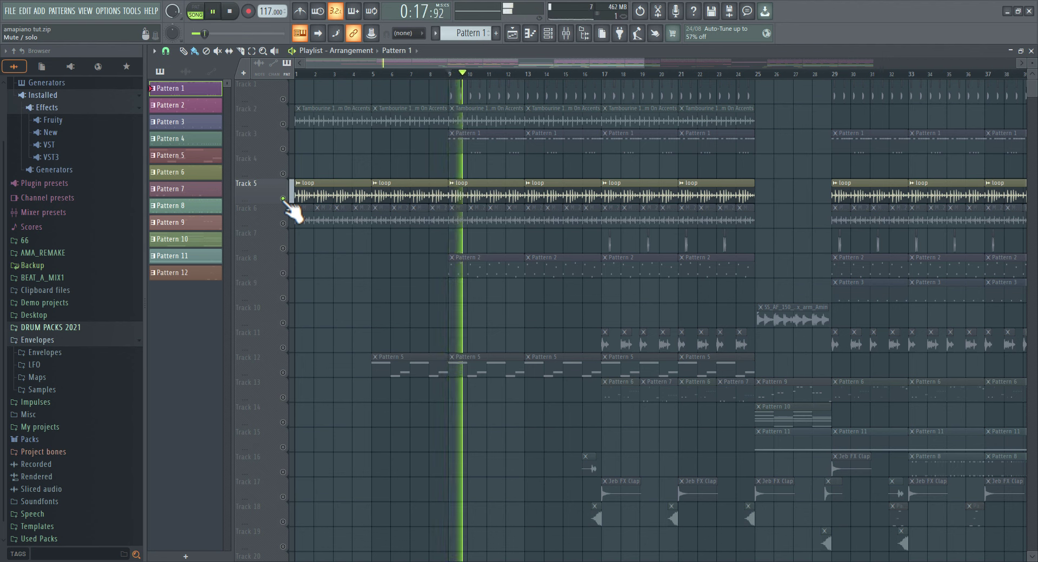
key("space")
left_click(283, 199, "ctrl")
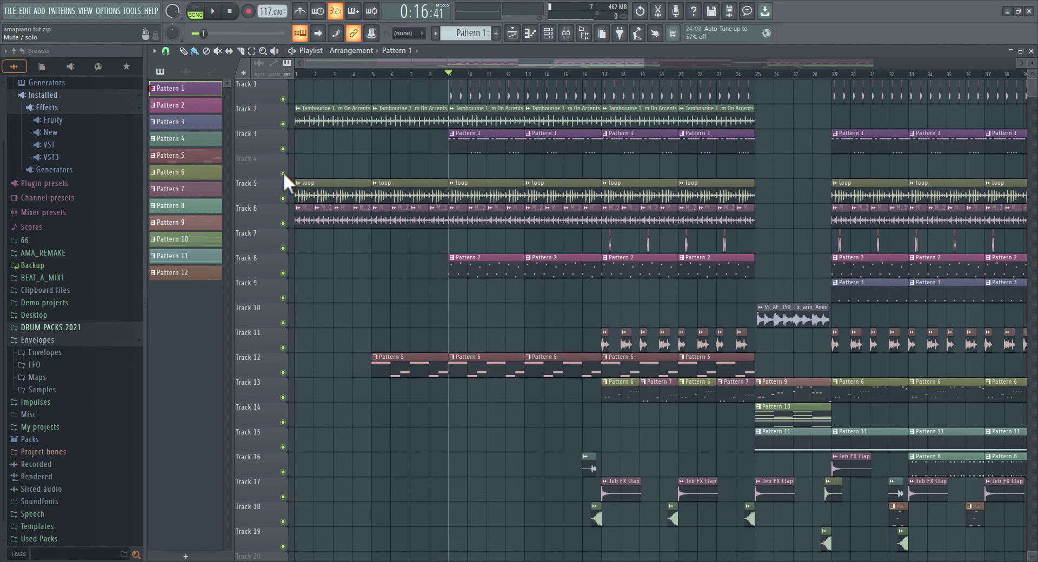
Solo the short repeating samples on Track 1 and play them back from bar 9.
left_click(282, 100, "ctrl")
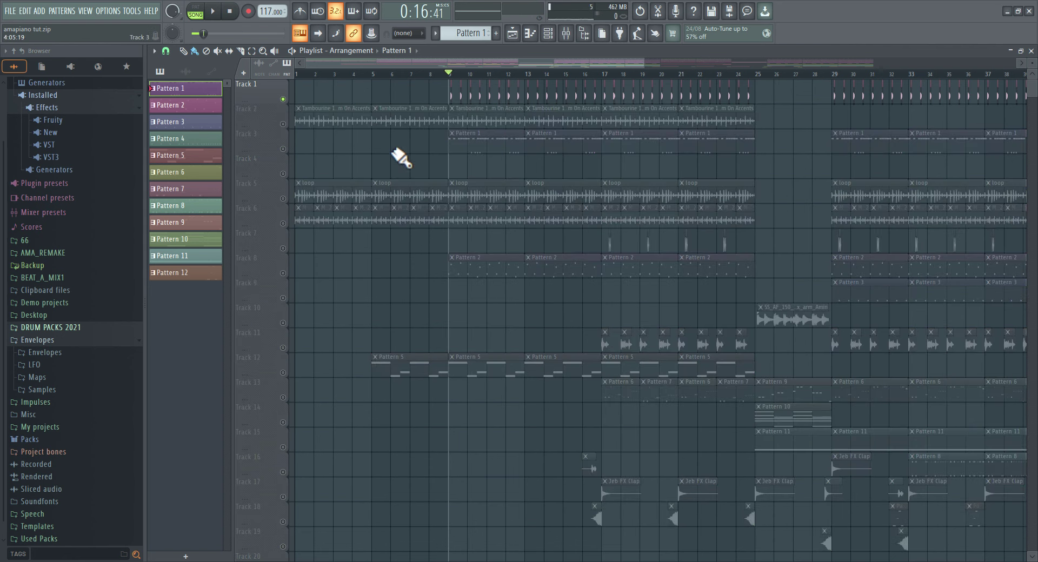
scroll(459, 170, "up", 4)
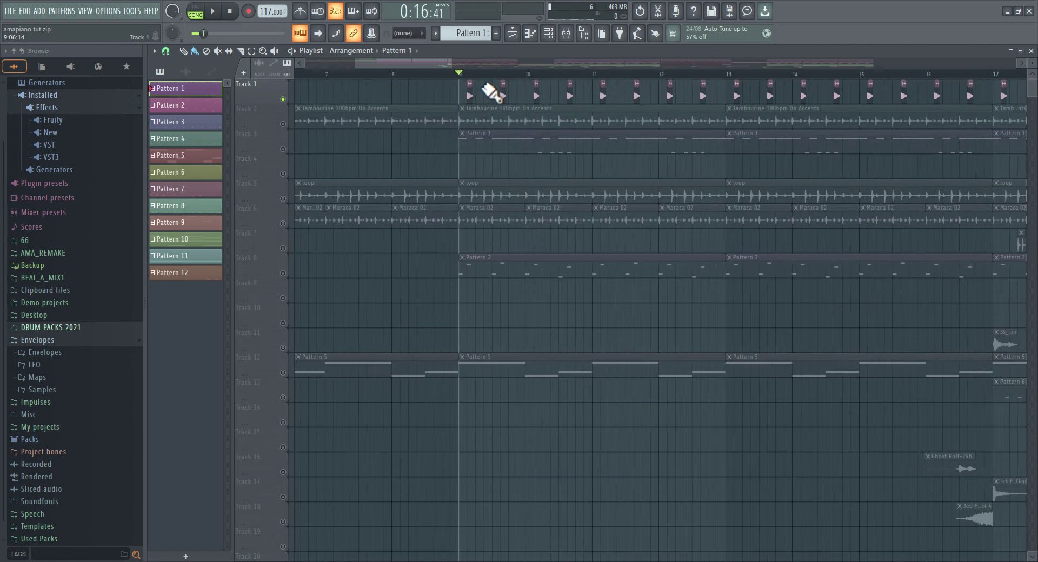
key("space")
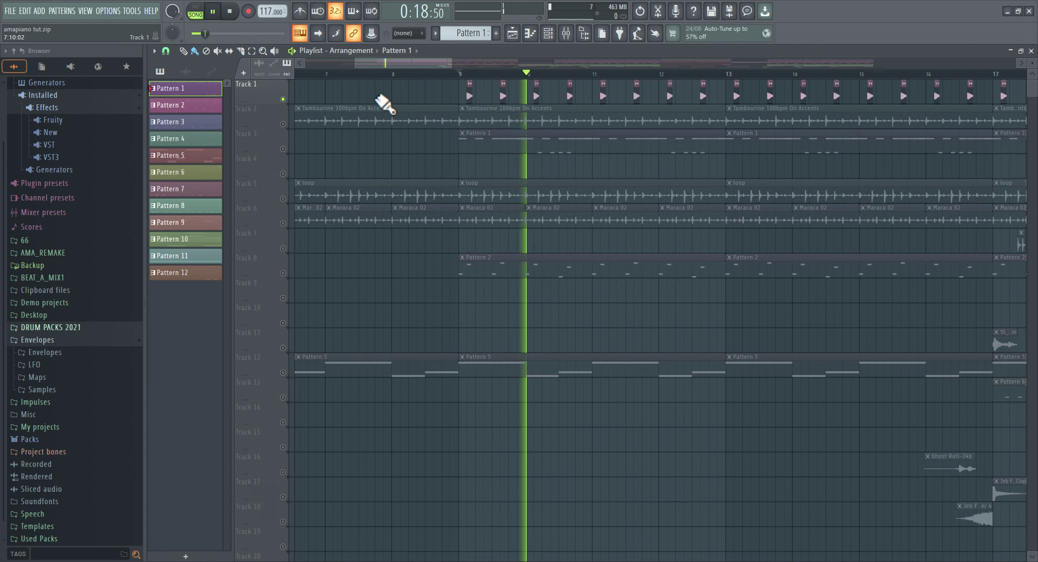
key("space")
Unmute Tracks 2, 3, 5 and 6 alongside Track 1 to bring back the tambourine, Pattern 1, loop and maraca.
left_click(283, 124)
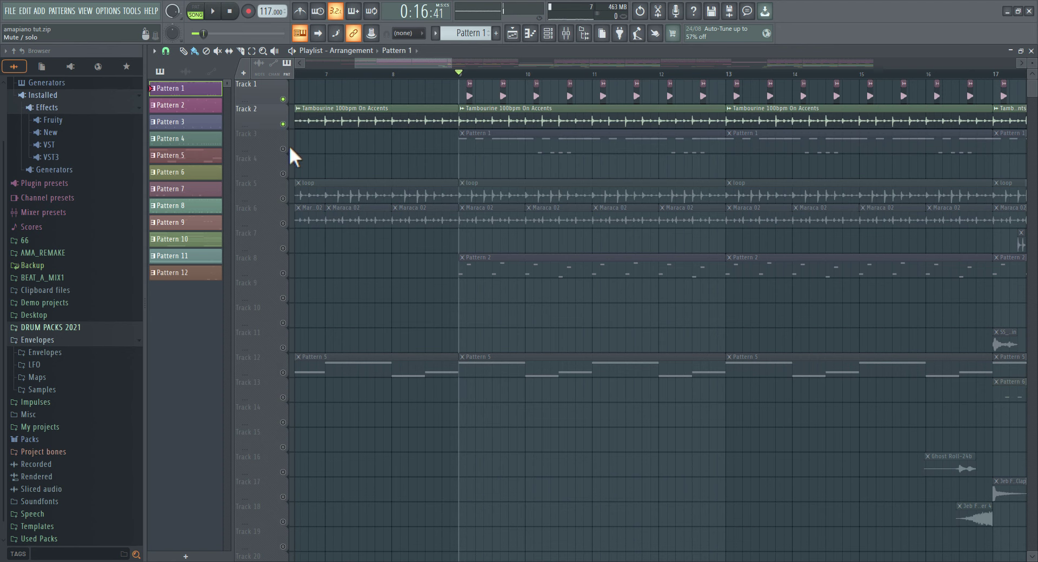
left_click(283, 149)
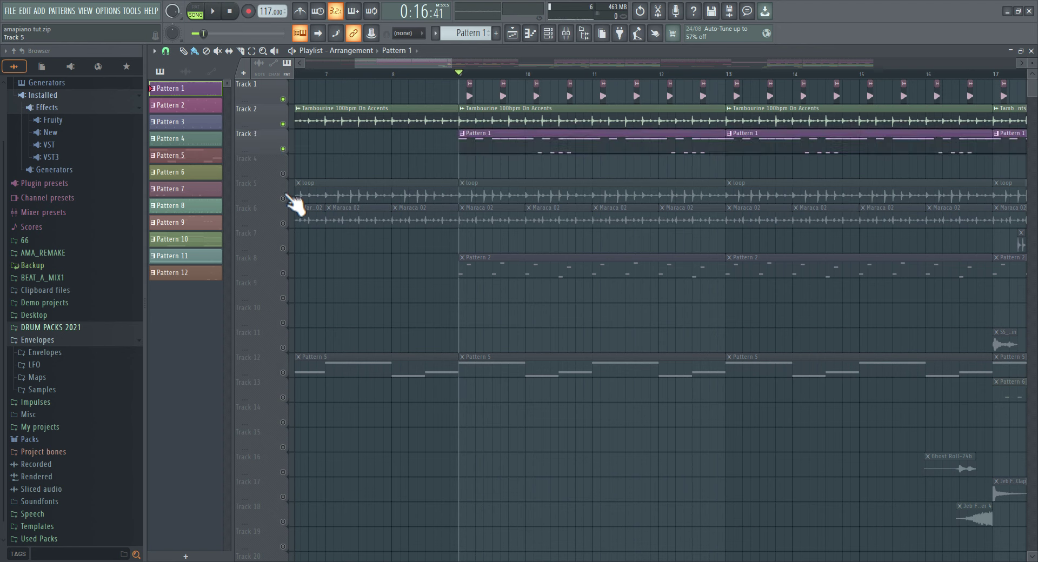
left_click(282, 198)
left_click(283, 223)
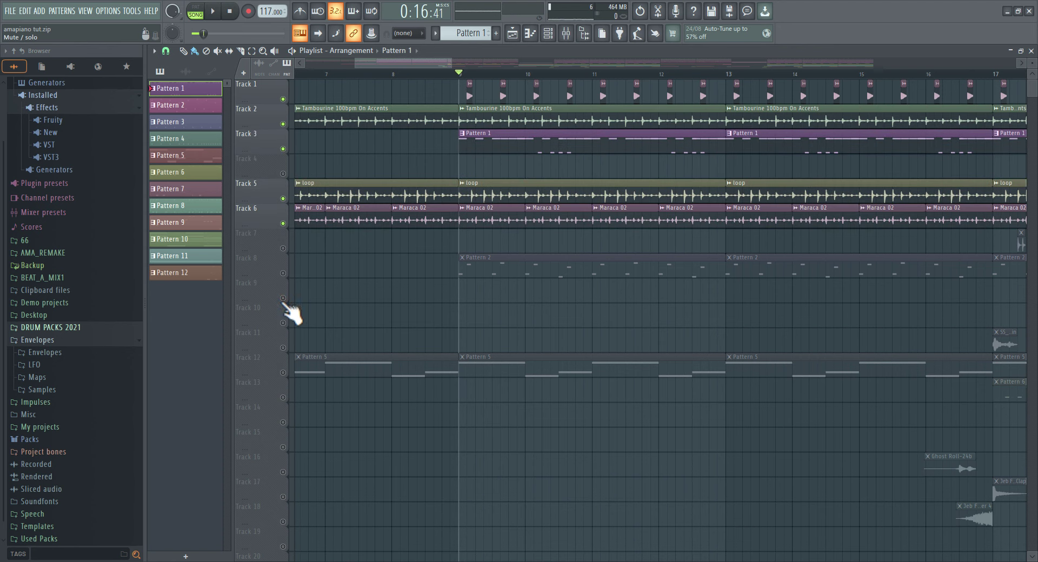
Solo Pattern 5 on Track 12 and play it back from bar 5.
left_click(283, 373)
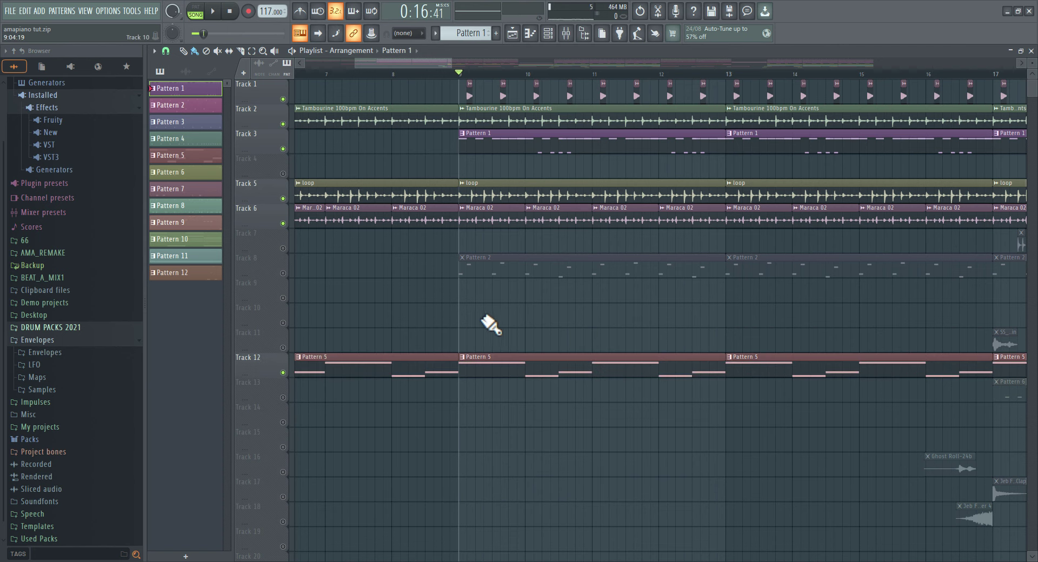
scroll(492, 327, "down", 4)
right_click(283, 373)
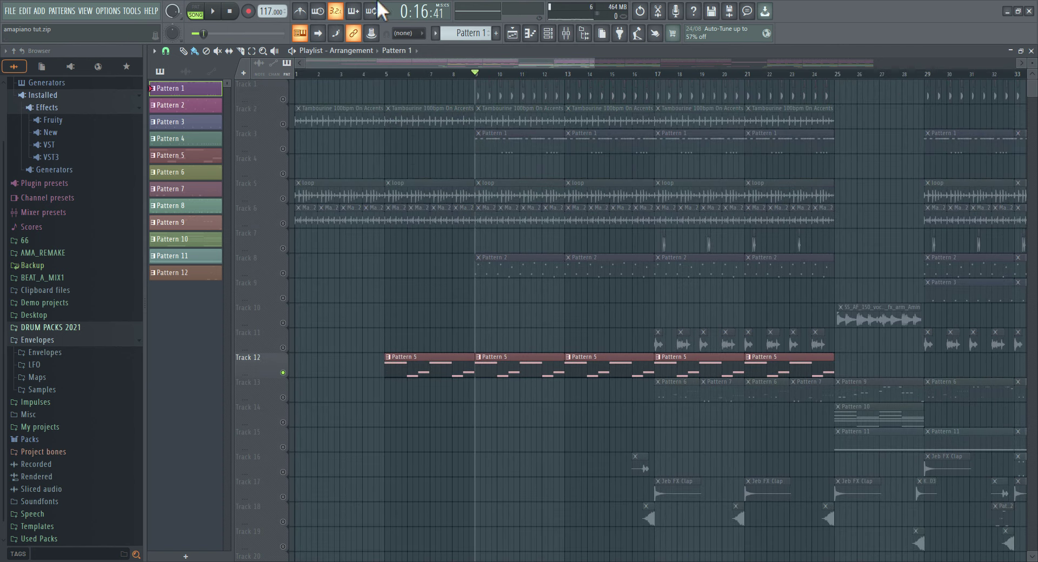
left_click(390, 77)
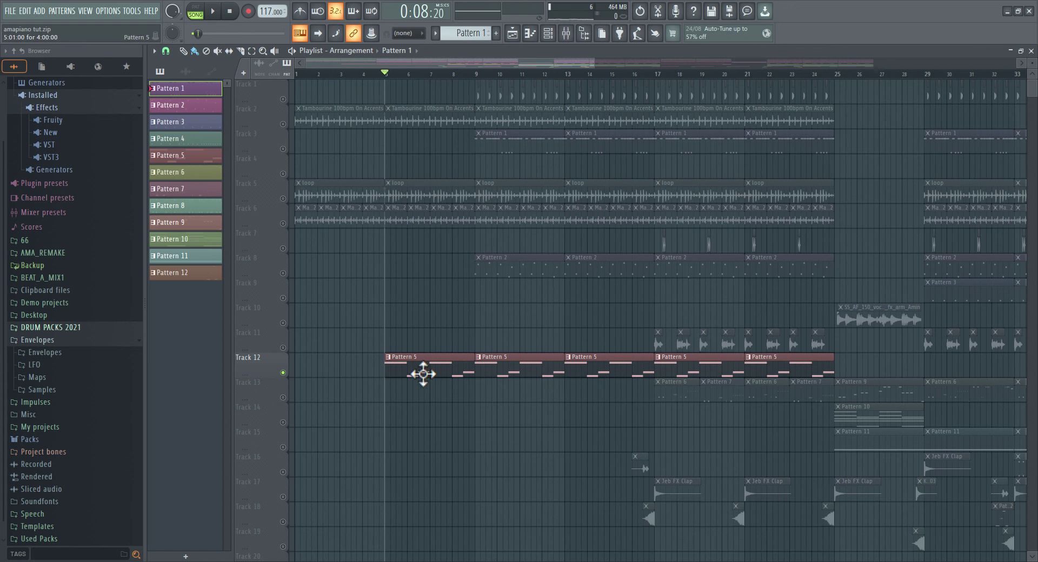
key("space")
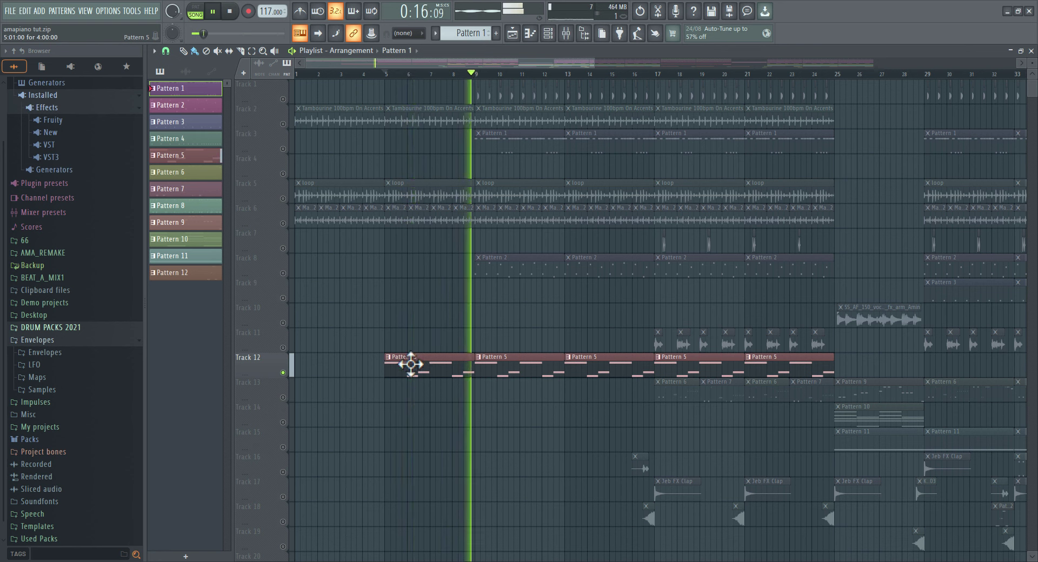
key("space")
Solo Pattern 2 on Track 8, inspect its notes in the piano roll during playback from bar 9, and return to the playlist.
left_click(283, 273)
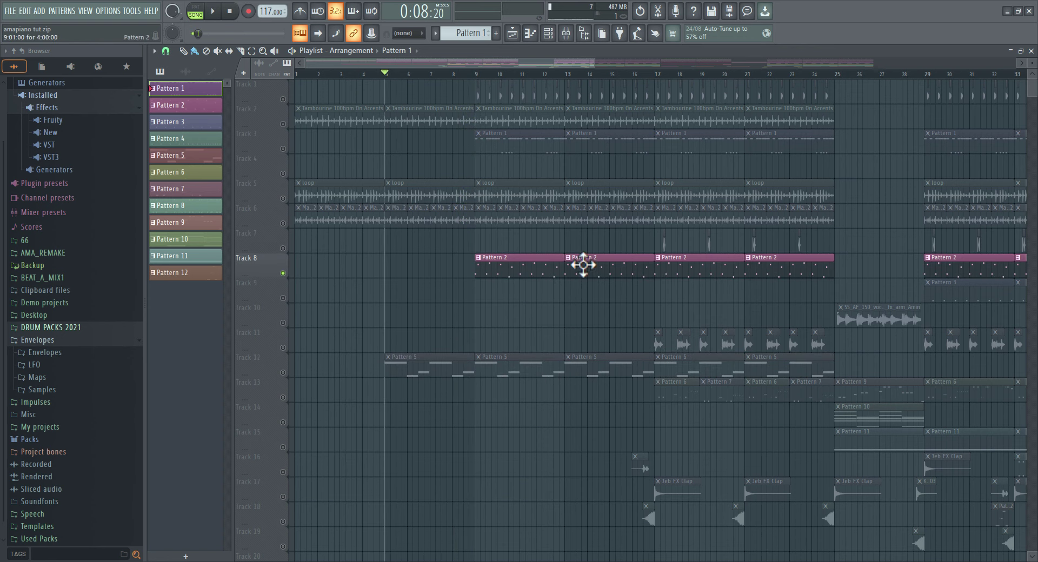
left_click(474, 75)
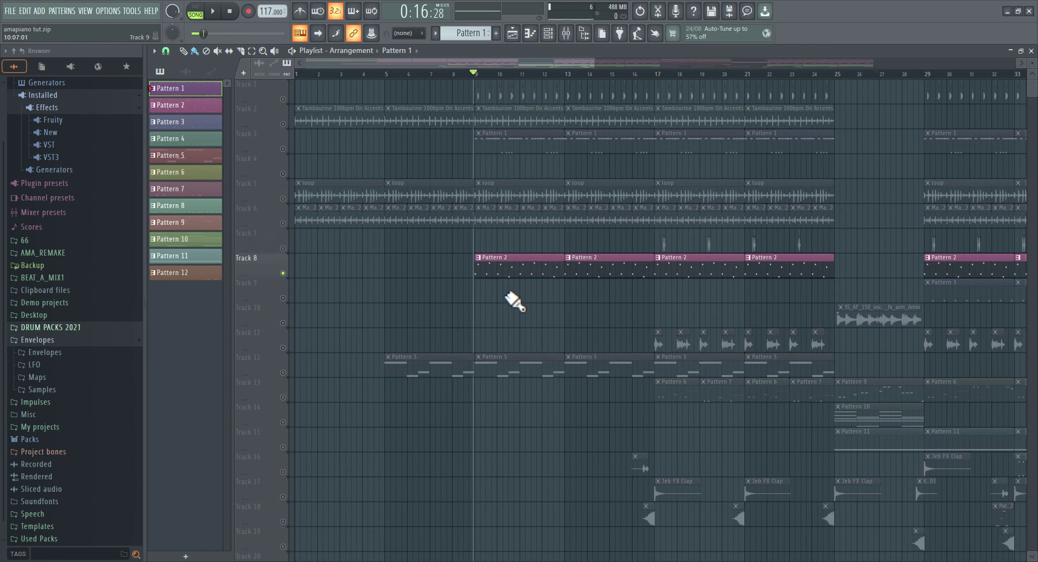
double_click(491, 265)
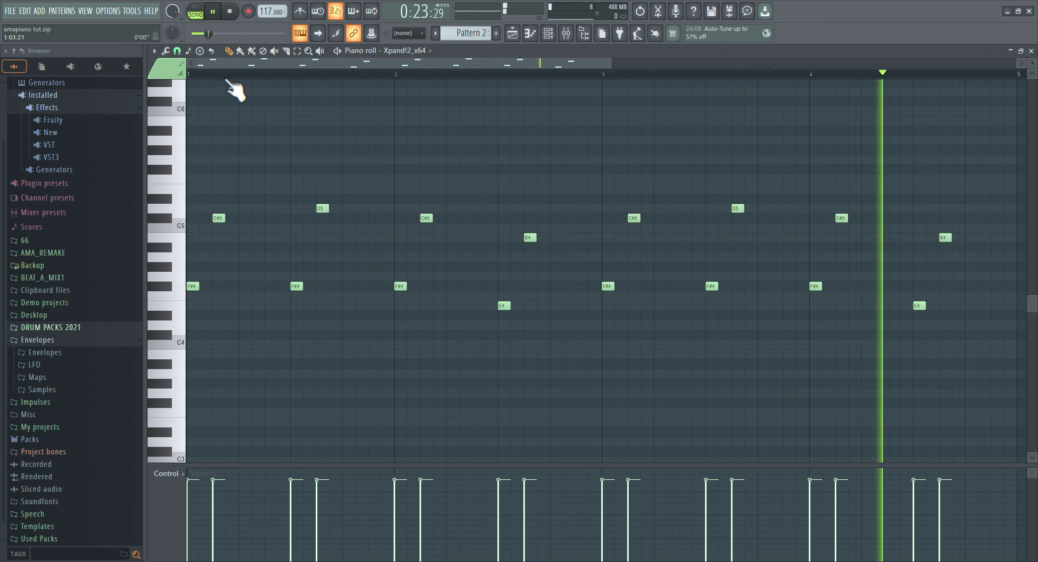
key("space")
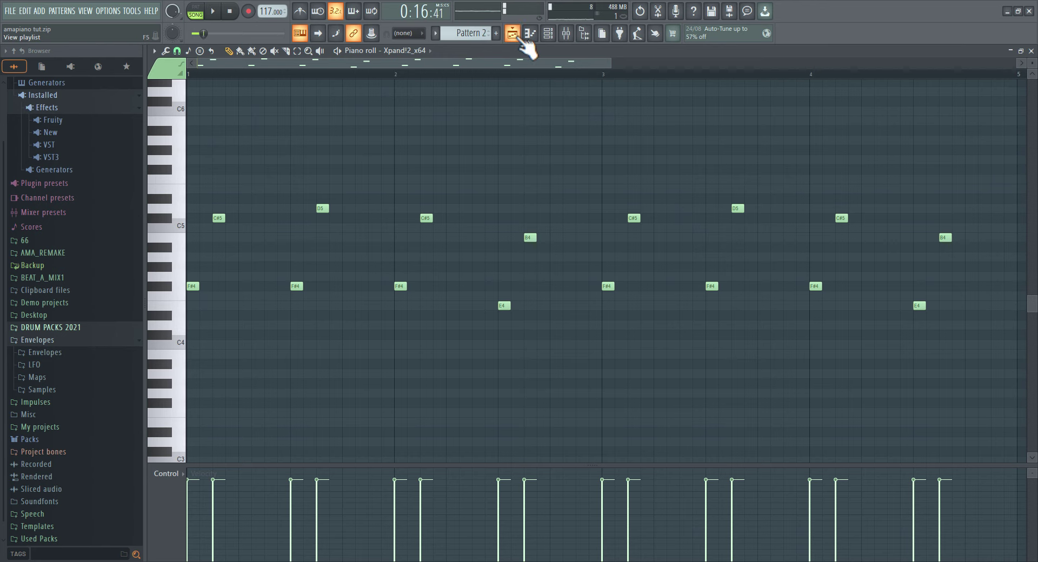
left_click(512, 34)
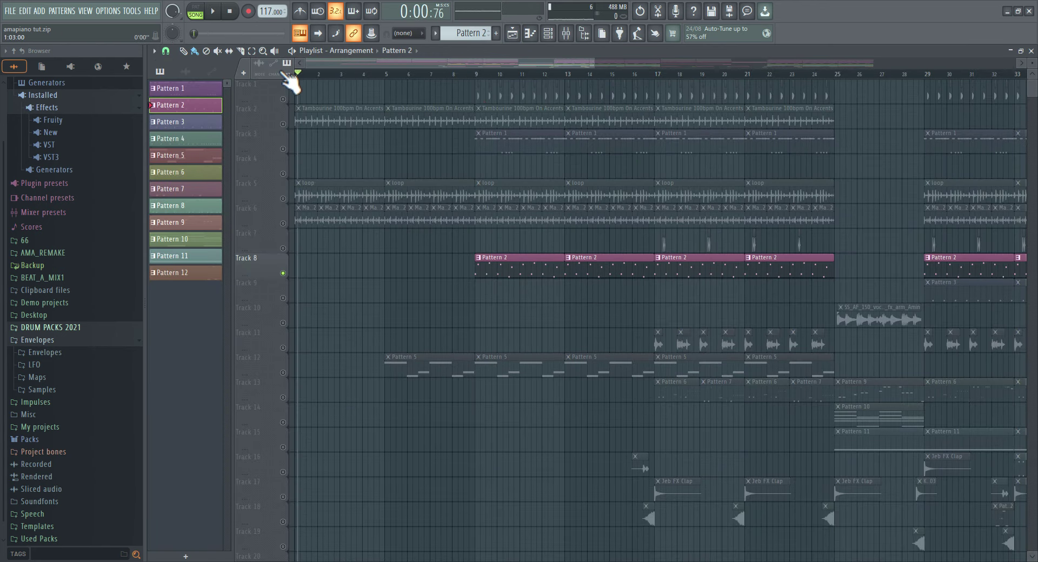
Turn all tracks back on and play the arrangement up to the section before bar 17.
right_click(282, 123)
right_click(282, 123)
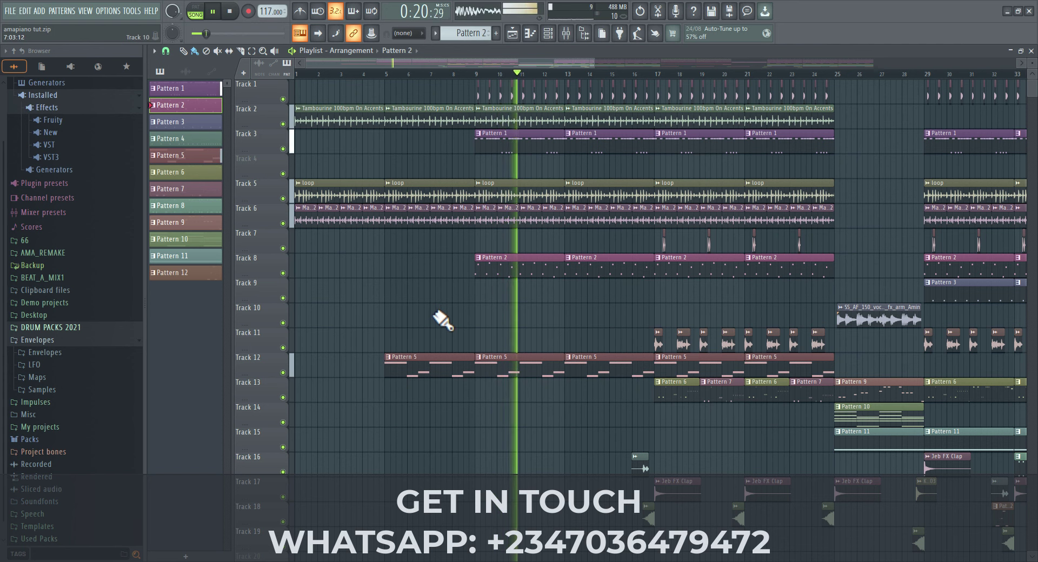
key("space")
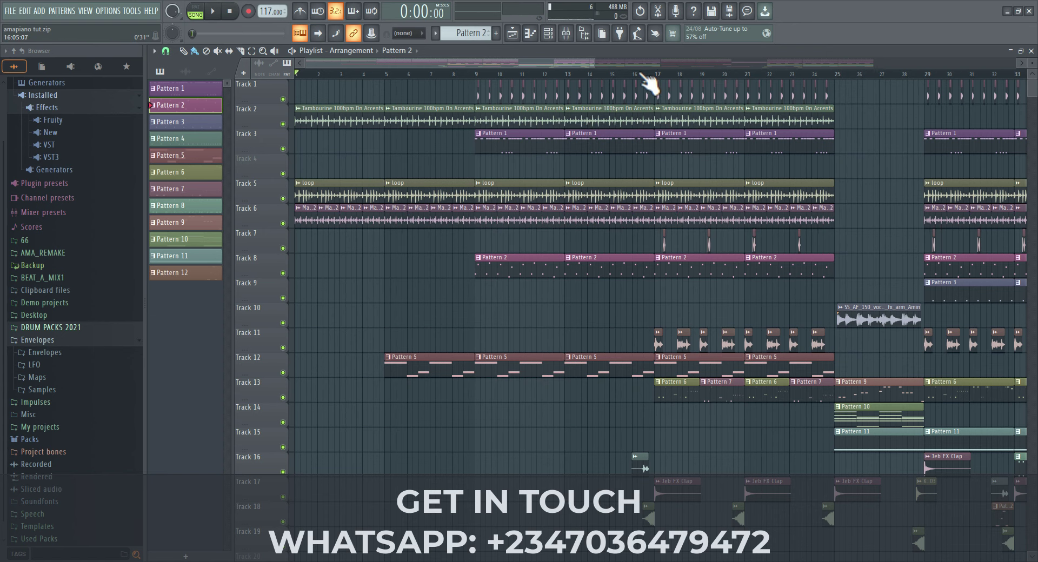
Solo the vocal samples on Track 11, play them from bar 17, and turn all tracks back on.
scroll(773, 455, "up", 3)
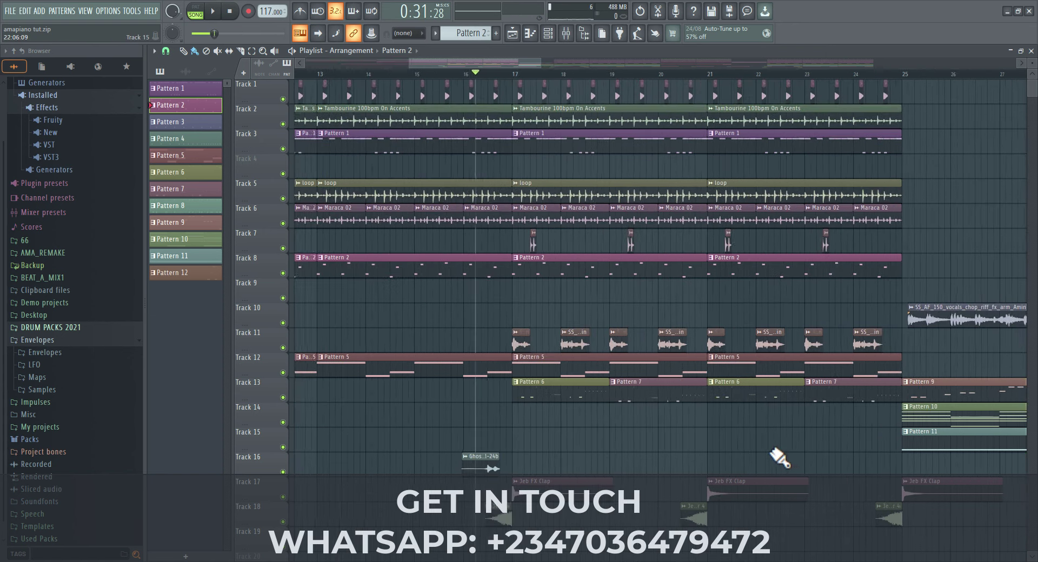
right_click(283, 348)
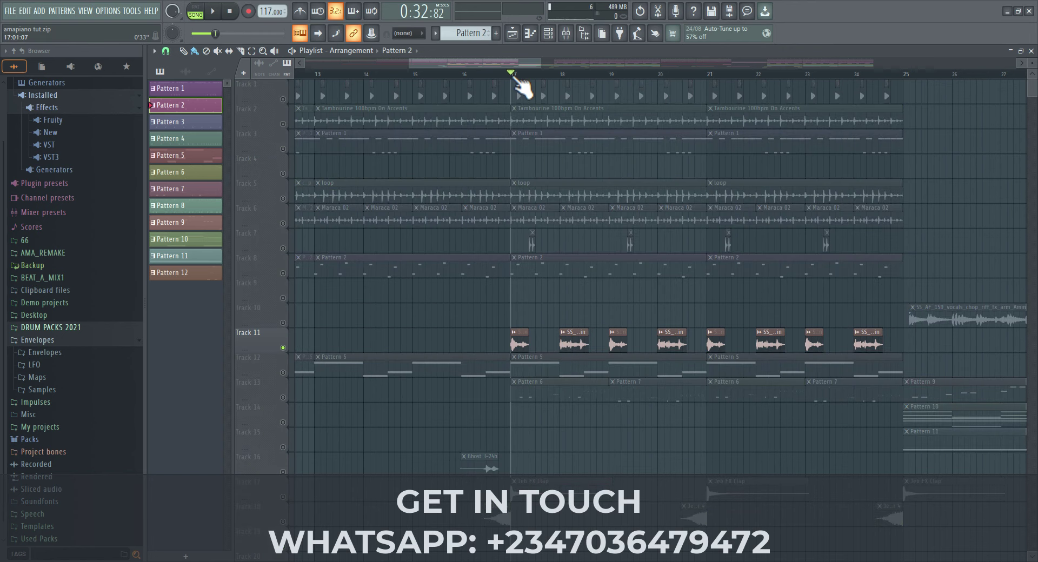
key("space")
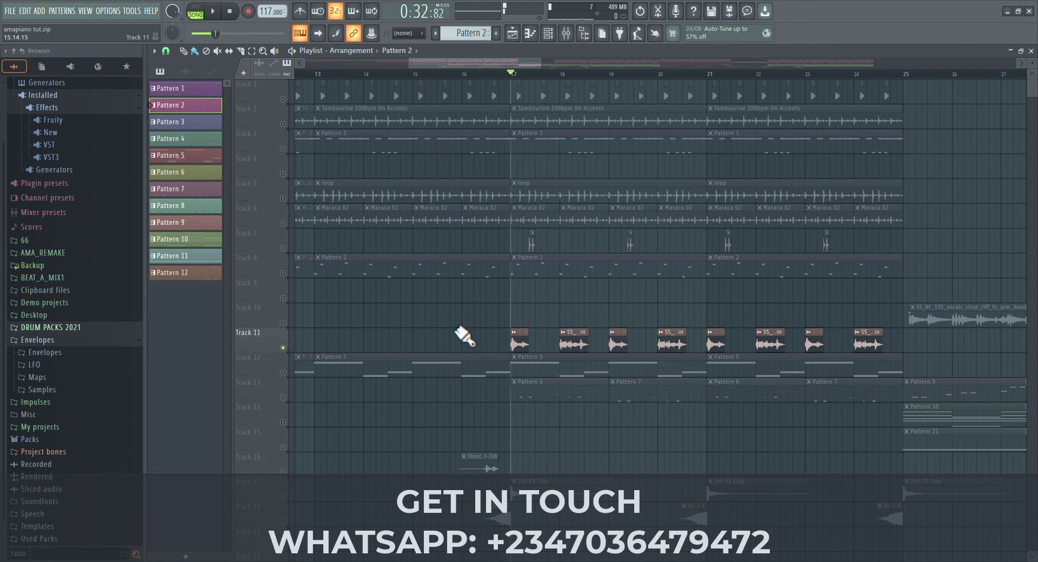
scroll(464, 336, "down", 2)
right_click(284, 398)
right_click(283, 398)
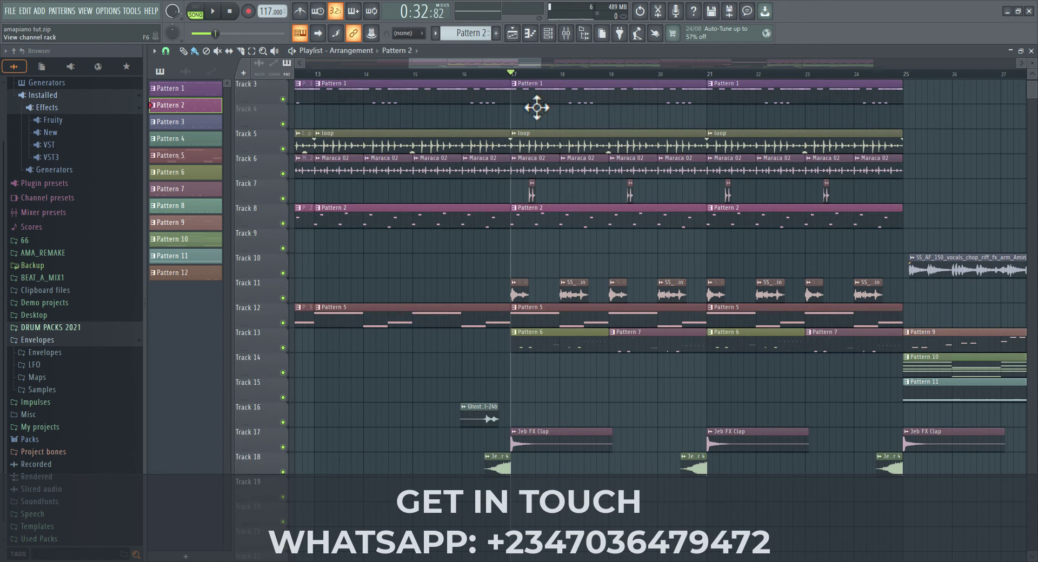
Play the arrangement from bar 16 and mute Tracks 7 and 13 to hear the groove without them.
scroll(521, 228, "up", 2)
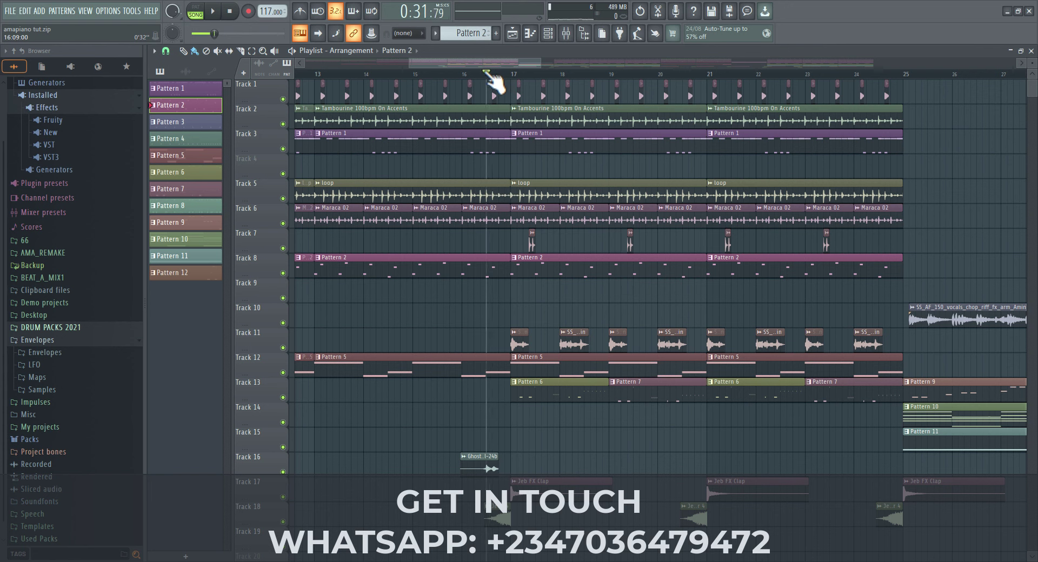
key("space")
left_click(285, 248)
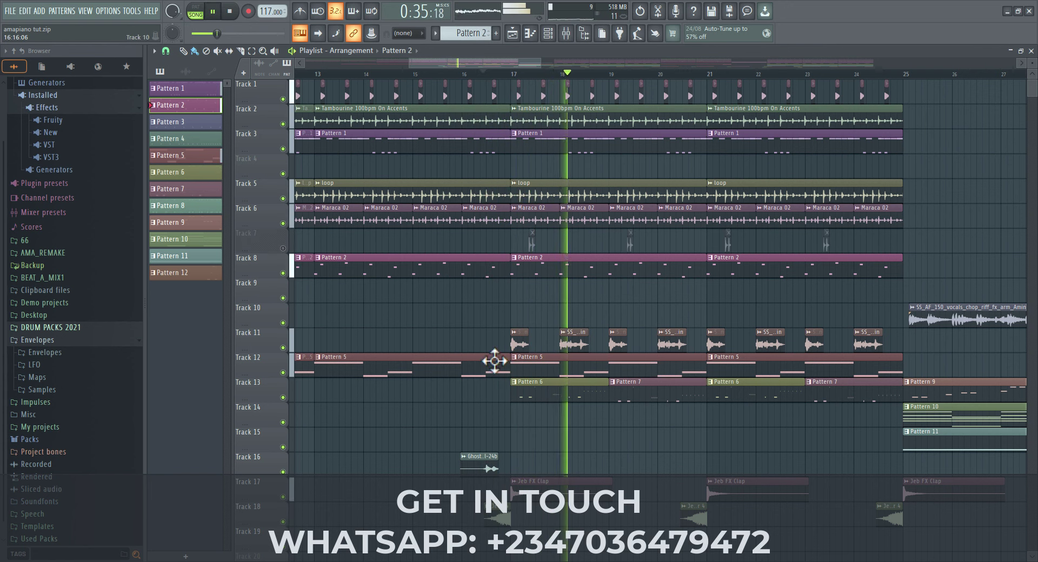
left_click(283, 398)
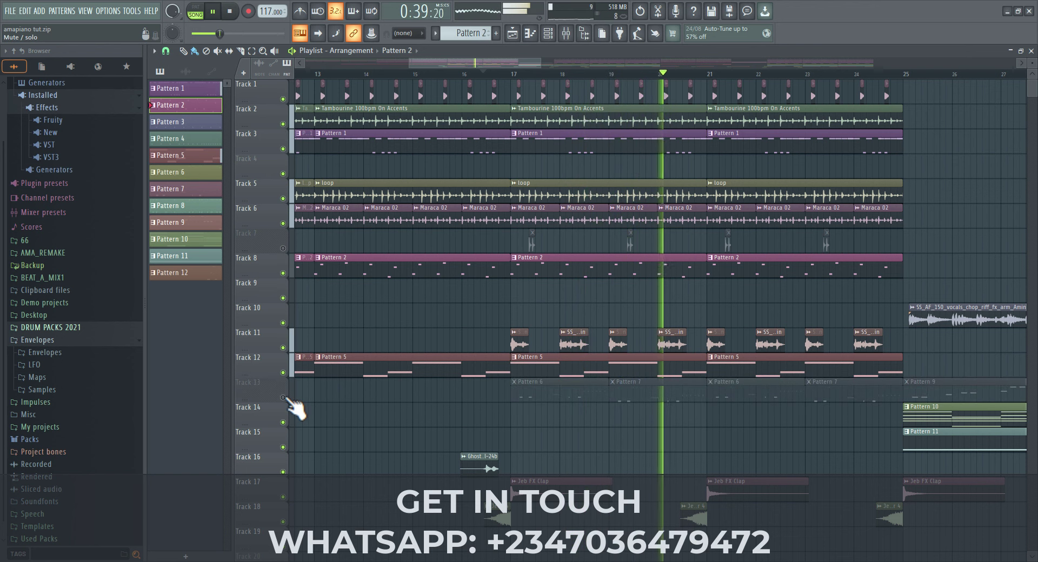
key("space")
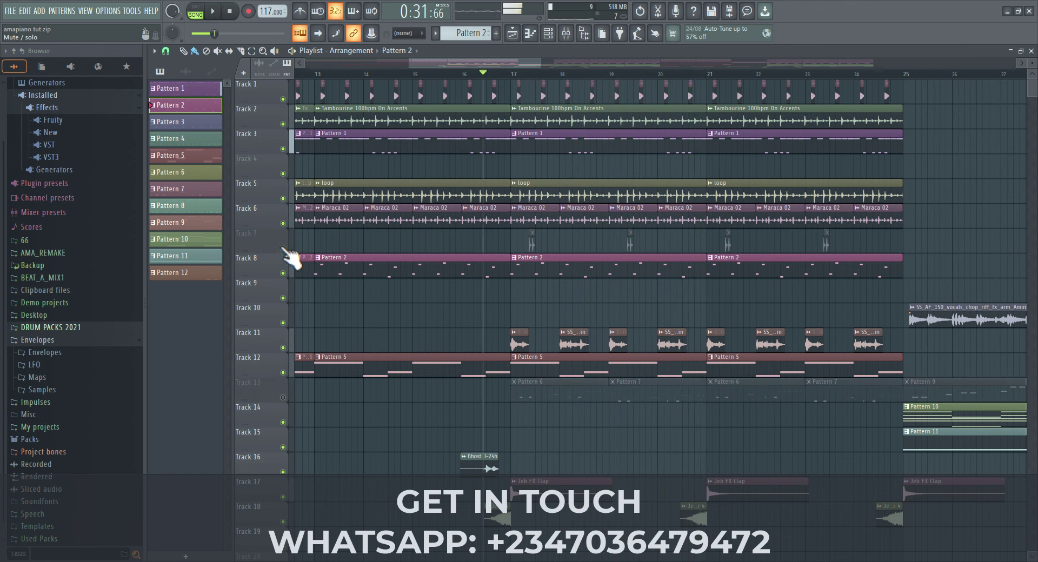
Solo the short percussion samples on Track 7 and play them back from bar 17.
right_click(283, 248)
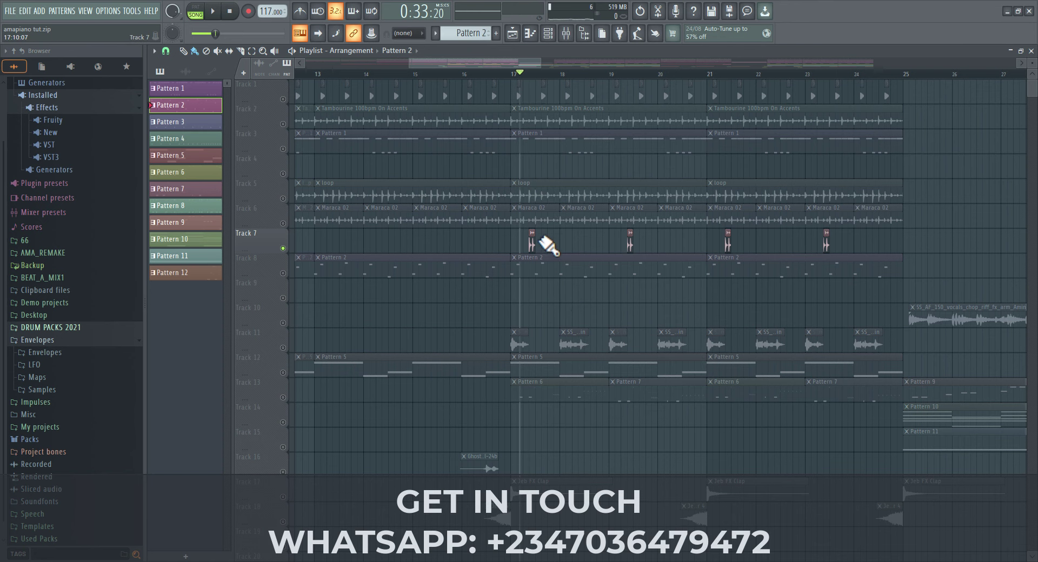
scroll(551, 304, "up", 5)
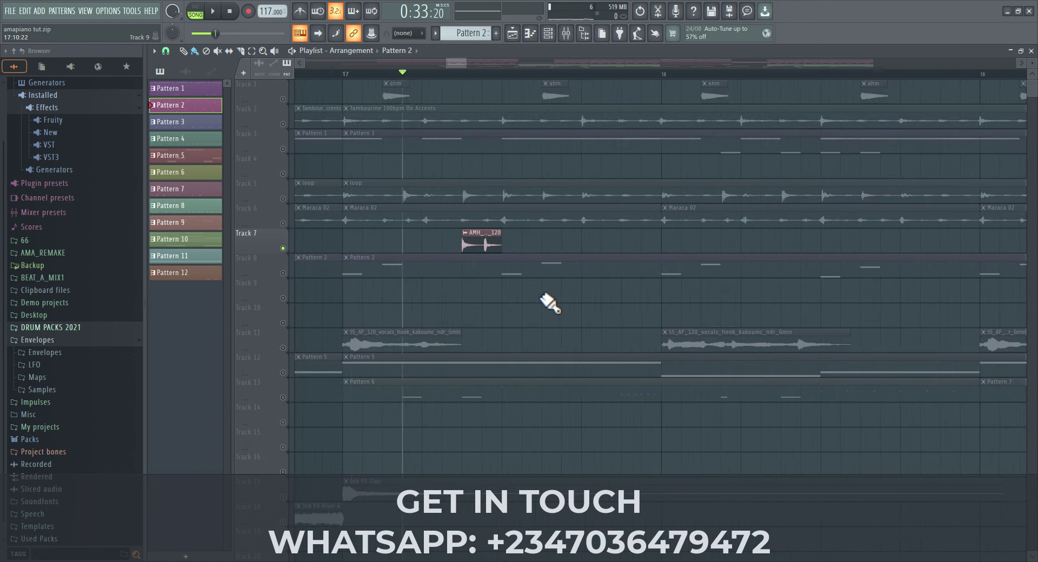
key("space")
scroll(545, 309, "down", 6)
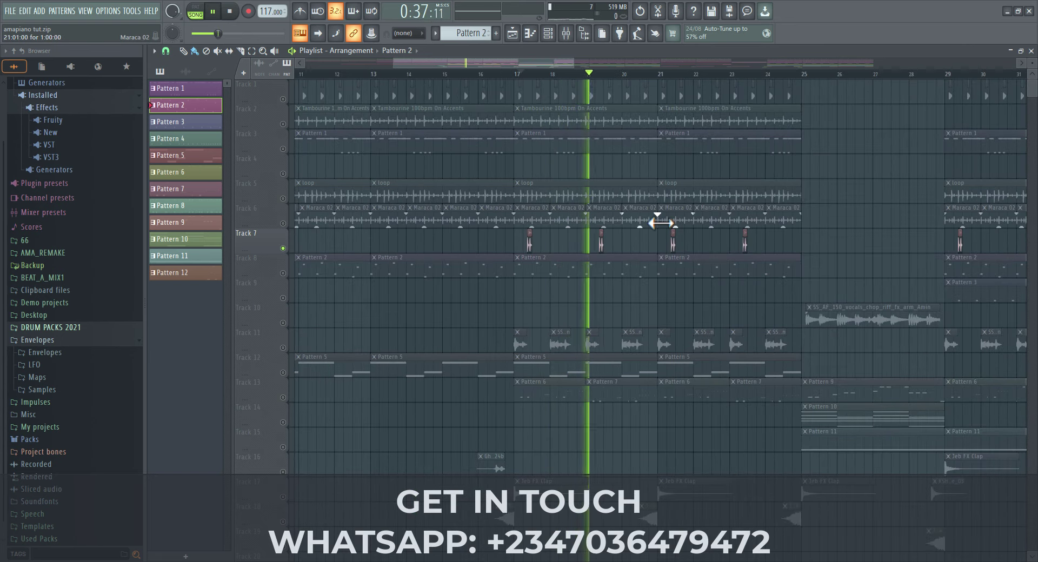
Unmute Tracks 5, 3, 2 and 6 alongside Track 7 to hear the loop, Pattern 1, tambourine and maraca together.
left_click(287, 197)
key("space")
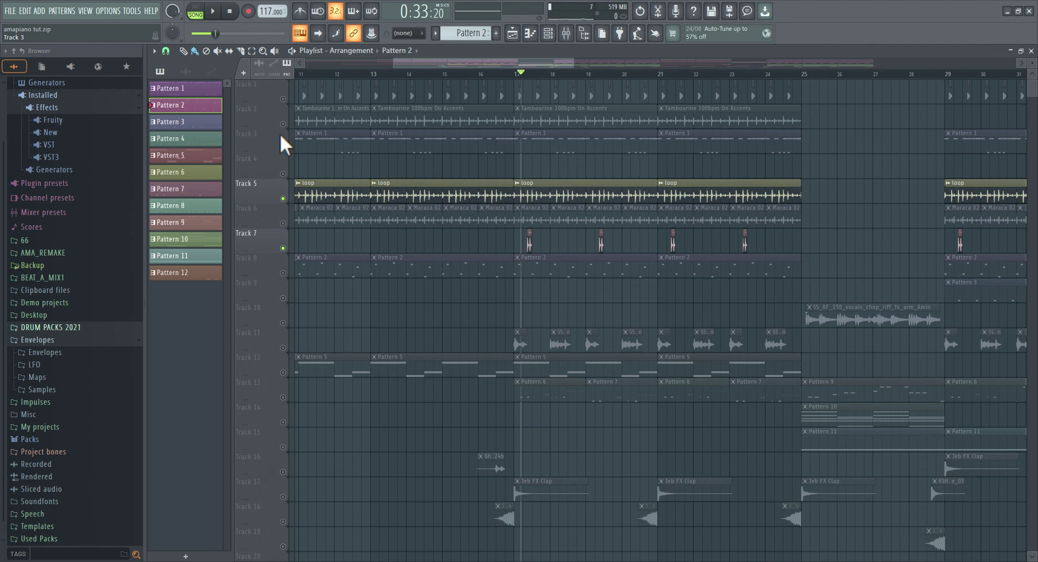
left_click(282, 148)
left_click(282, 124)
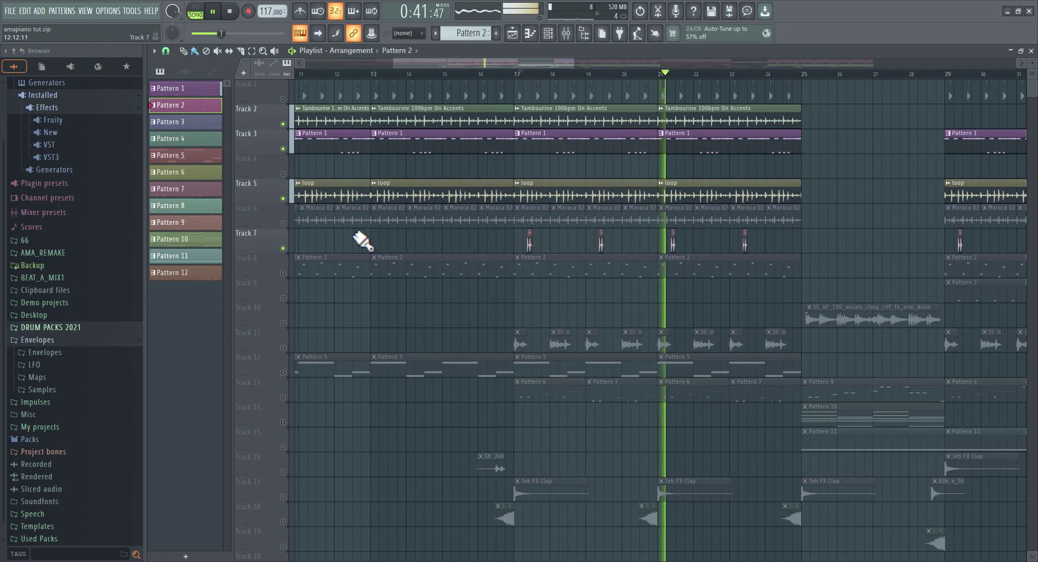
left_click(283, 224)
key("space")
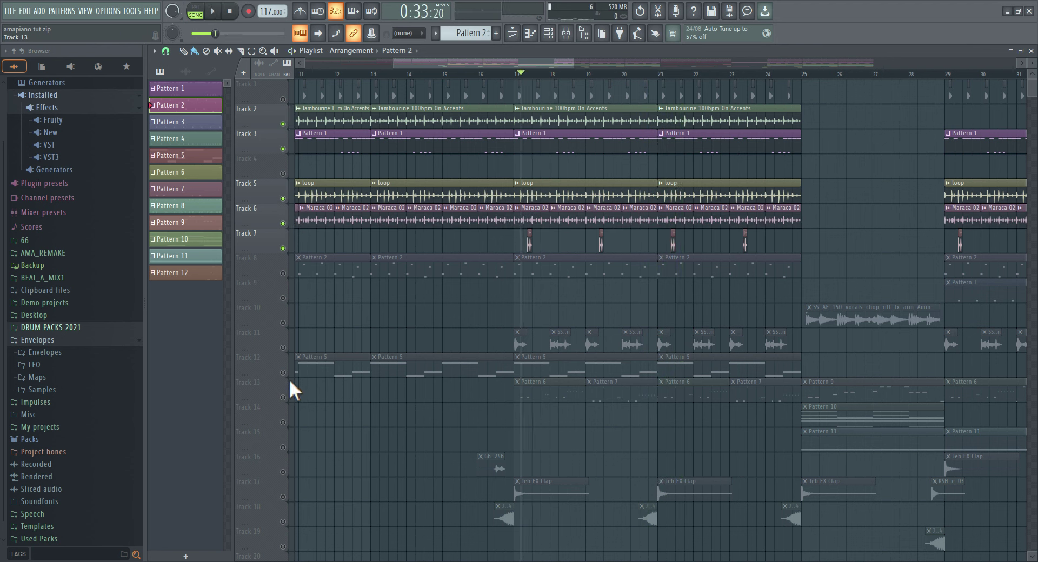
Isolate the patterns on Track 13 together with the vocal samples on Track 11 and play them from bar 17.
right_click(283, 397)
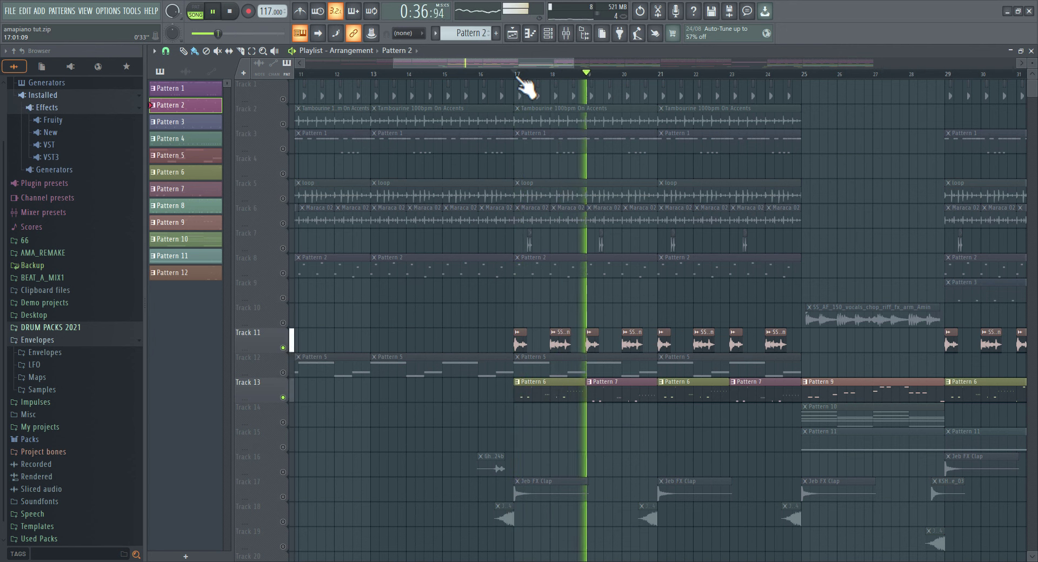
key("space")
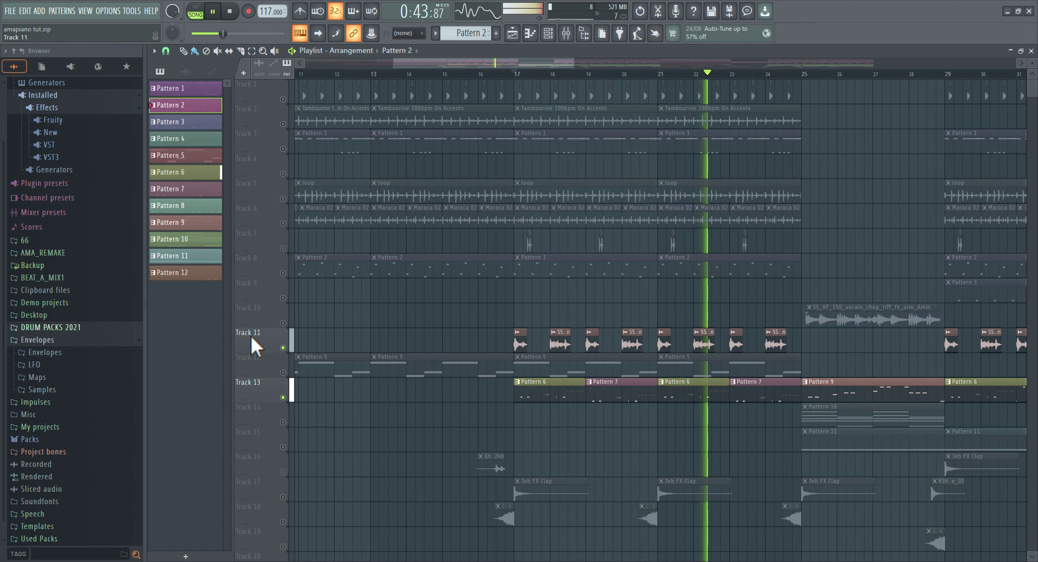
key("space")
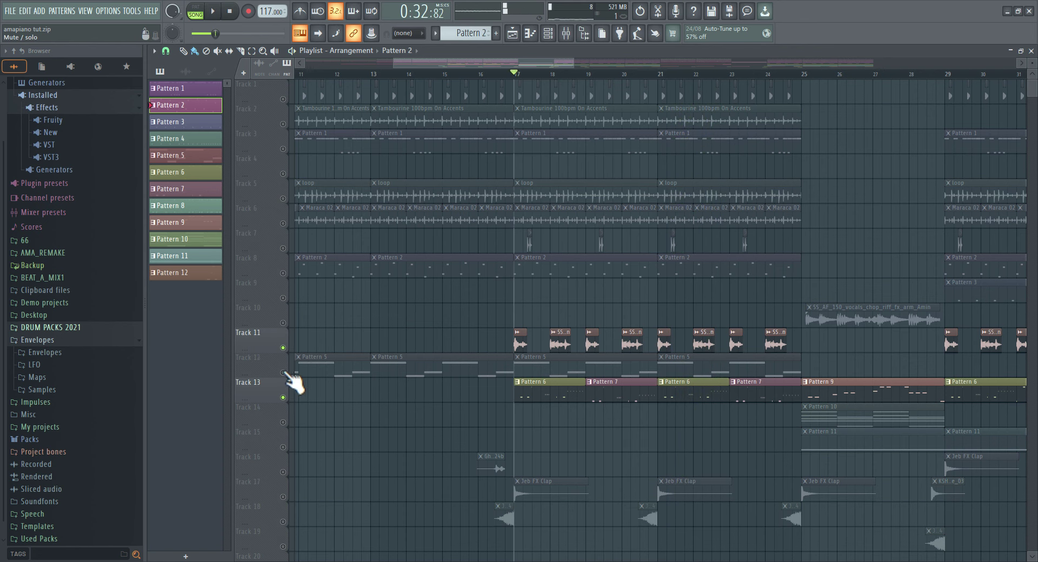
Turn all tracks back on and play the full arrangement from bar 17 towards the section at bar 25.
right_click(284, 373)
right_click(283, 373)
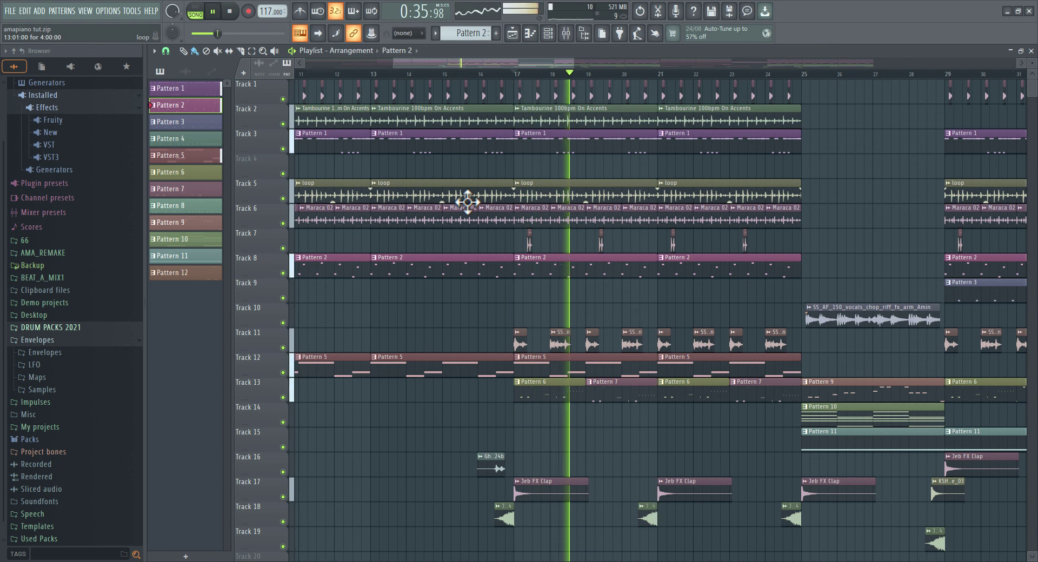
scroll(491, 240, "down", 2)
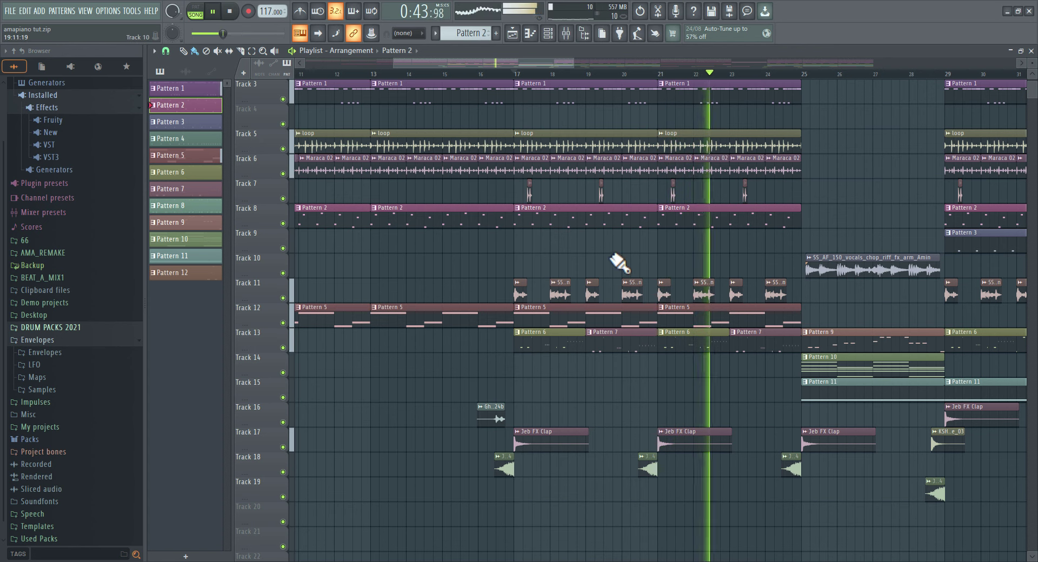
scroll(648, 281, "down", 3, "ctrl")
scroll(718, 295, "up", 3, "ctrl")
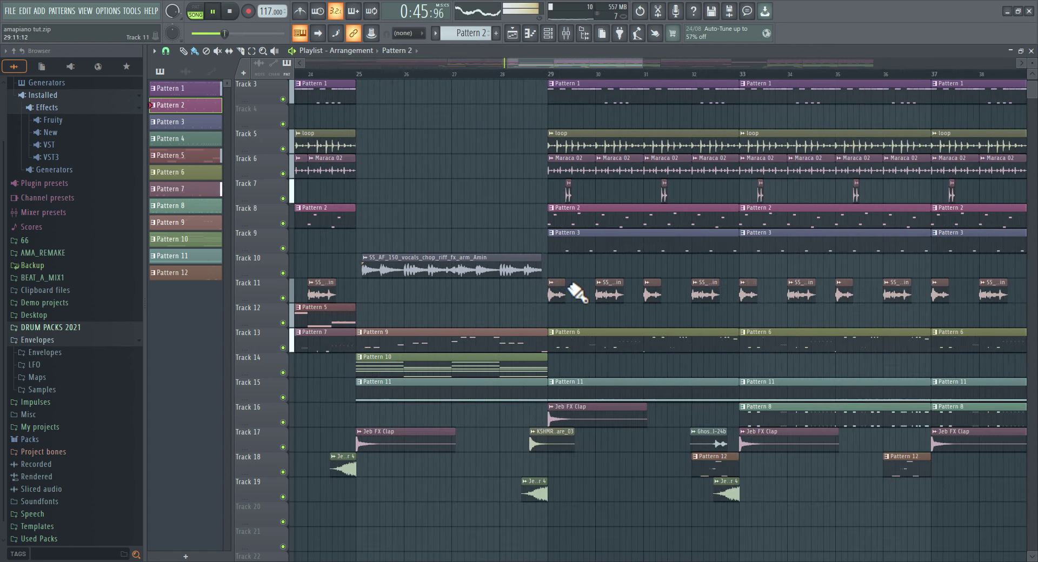
scroll(575, 292, "down", 2, "ctrl")
key("space")
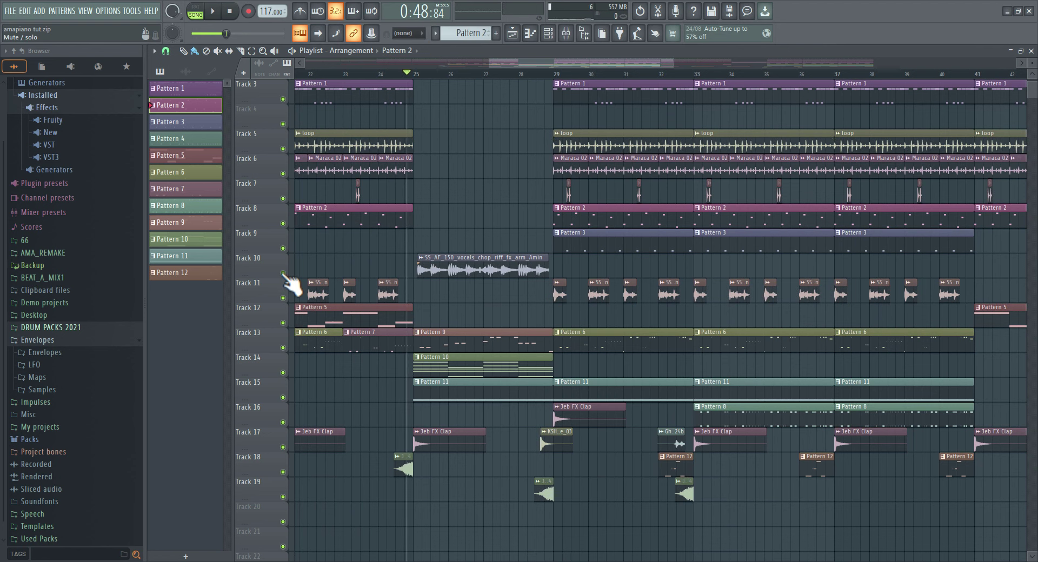
Solo the vocal chop on Track 10, play it from just before bar 25, and bring in Pattern 10 on Track 14.
right_click(283, 273)
key("space")
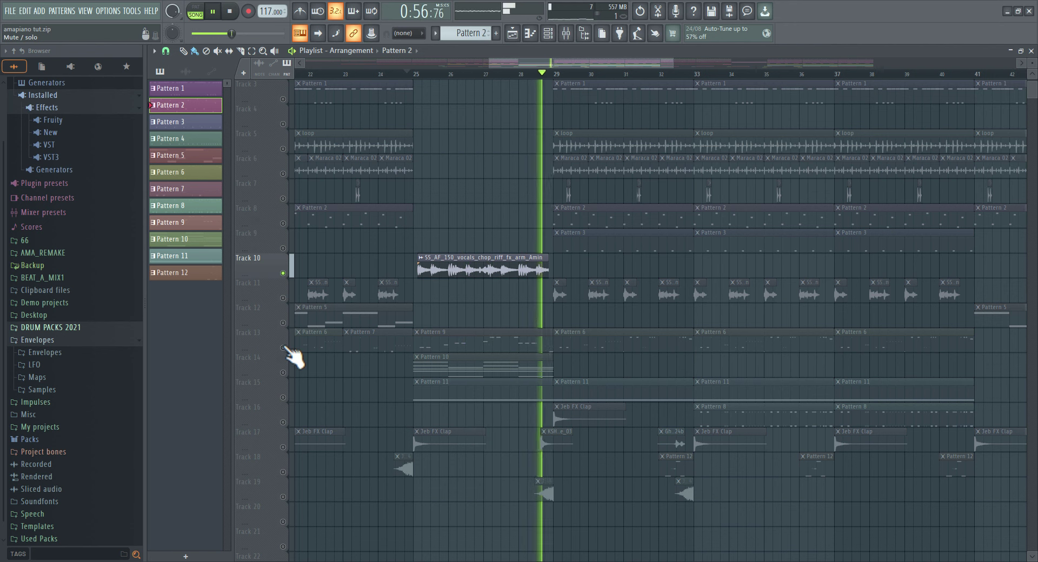
key("space")
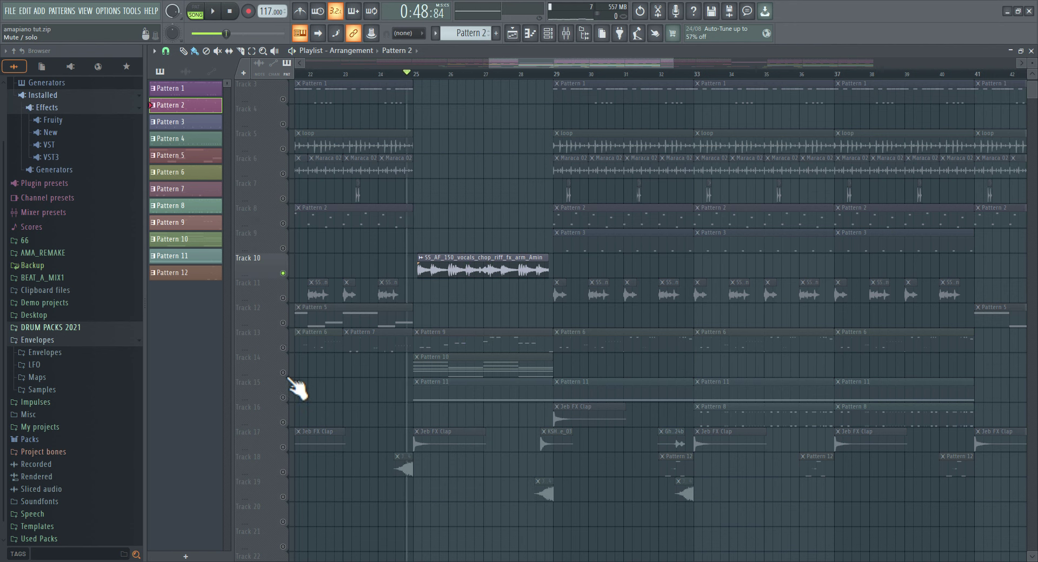
scroll(568, 387, "down", 3)
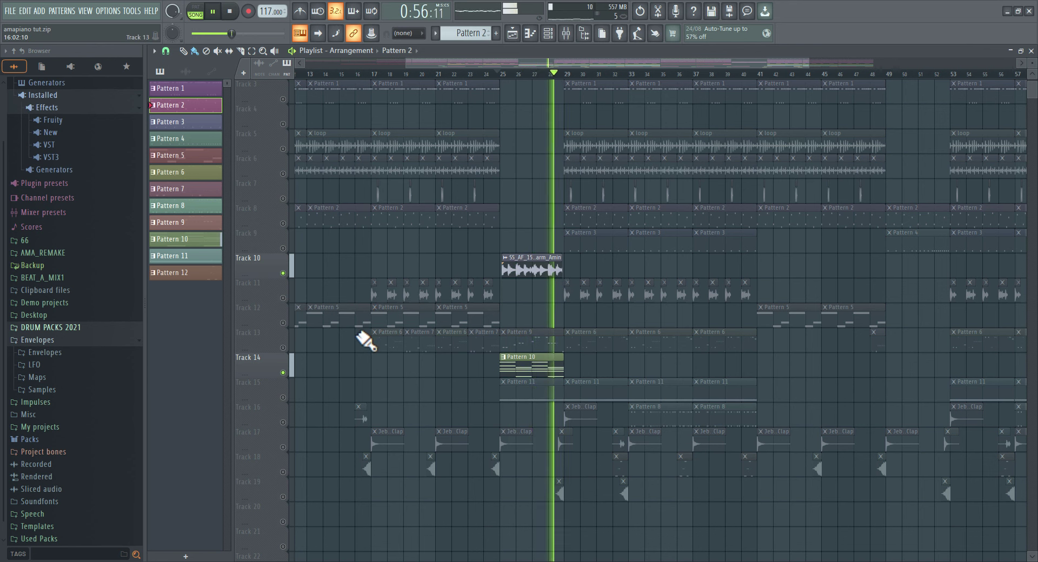
Turn all tracks back on and play the full arrangement from bar 23 into the section at bar 29.
key("space")
right_click(283, 273)
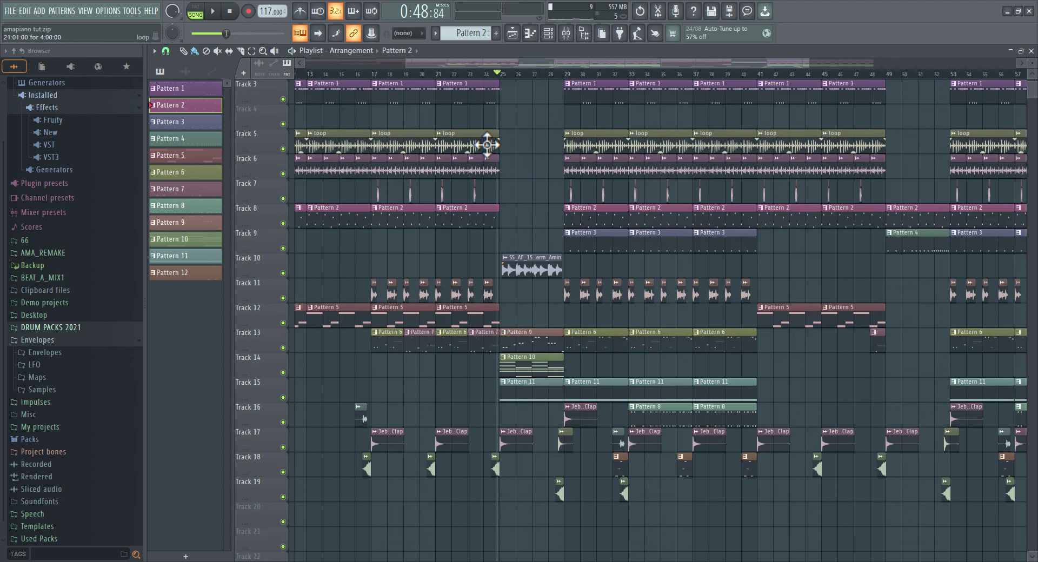
left_click(478, 70)
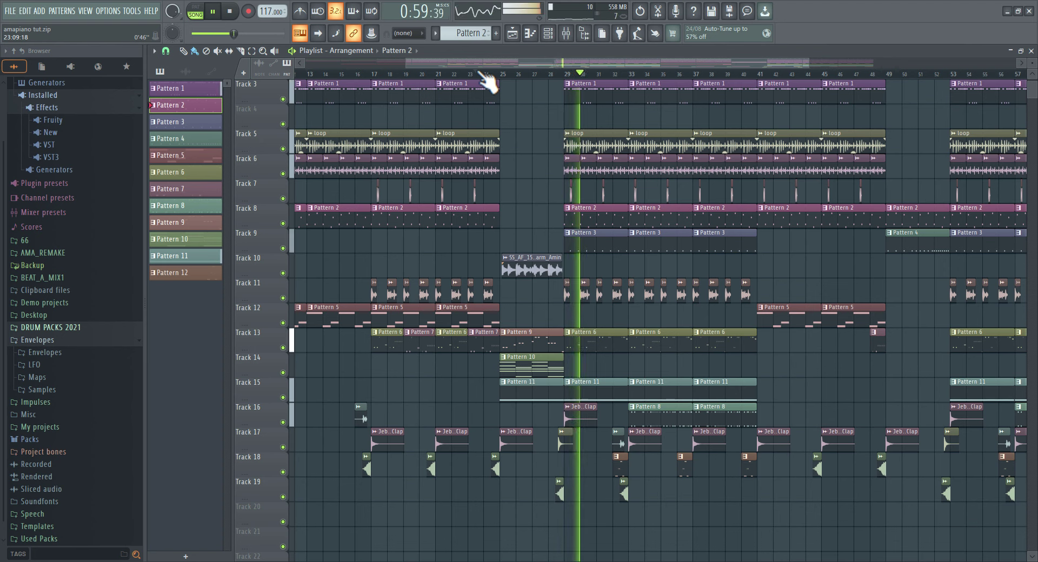
scroll(556, 412, "up", 5)
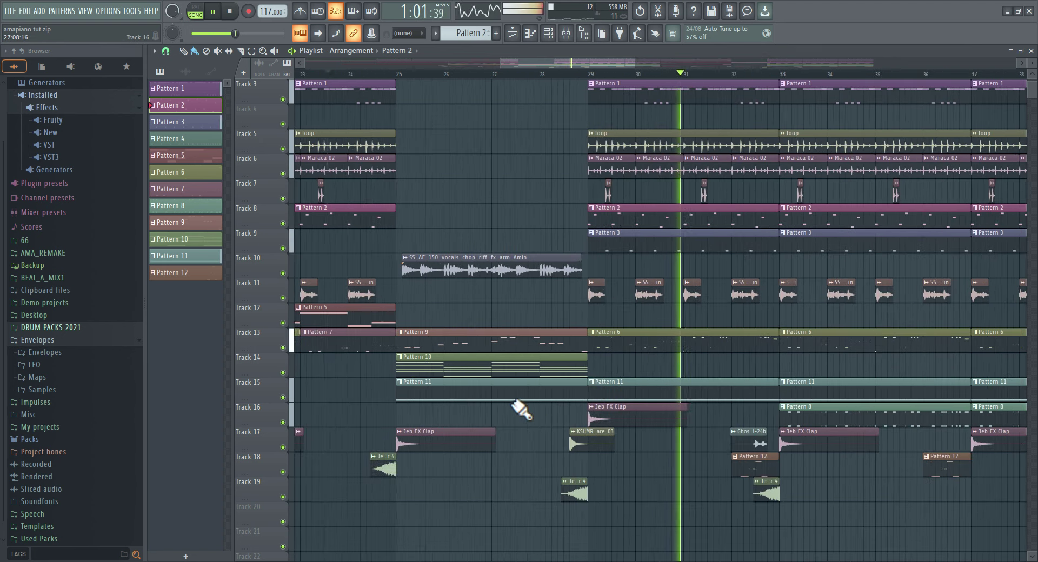
Open Pattern 11 in the piano roll and play its sustained note on its own in pattern mode.
key("space")
double_click(496, 392)
left_click_drag(448, 63, 38, 57)
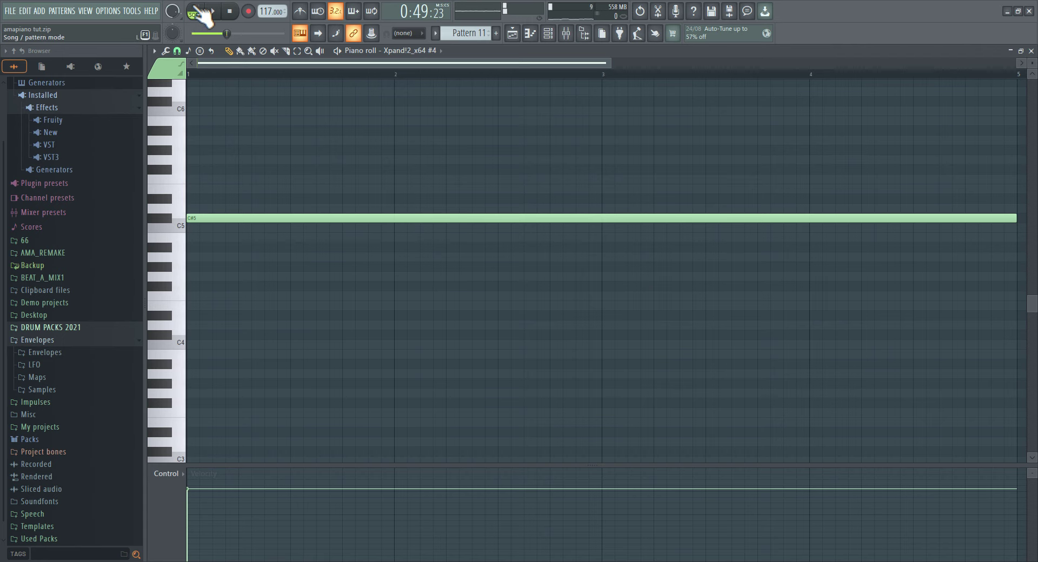
key("space")
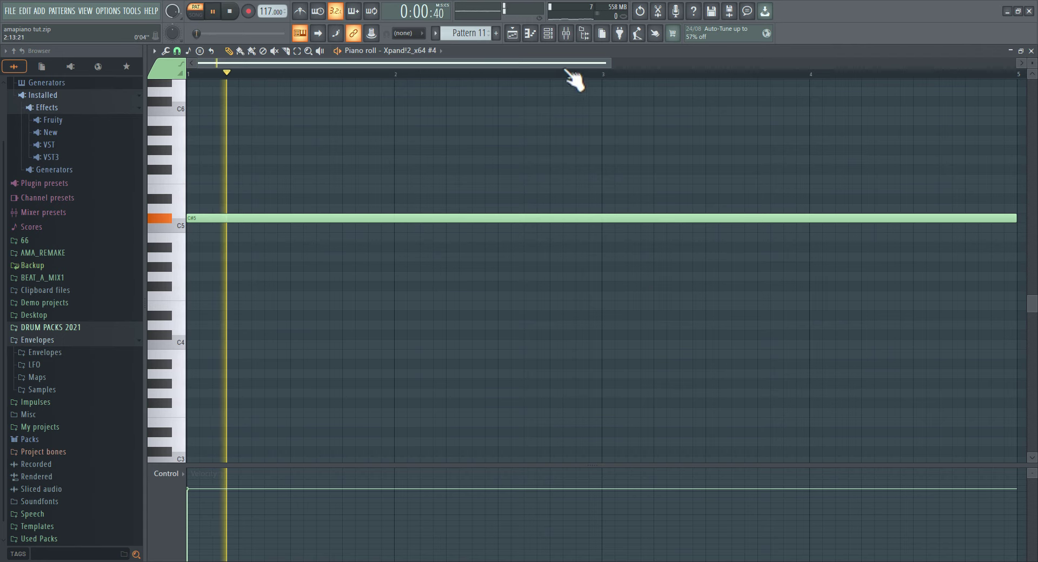
Return to the playlist in song mode and play Track 16 soloed from bar 32 to hear Pattern 8.
left_click(512, 33)
scroll(518, 410, "down", 2)
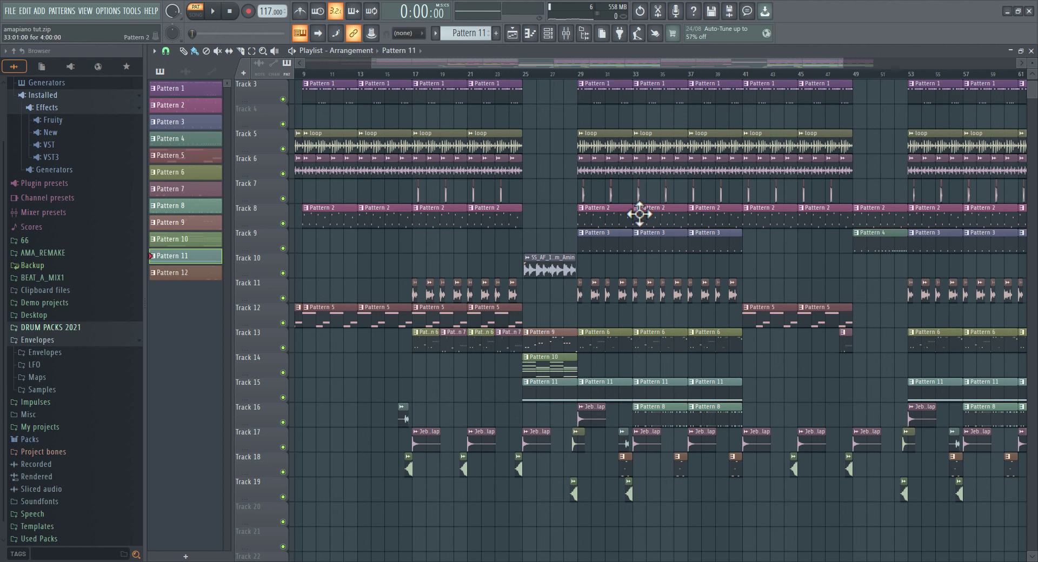
key("l")
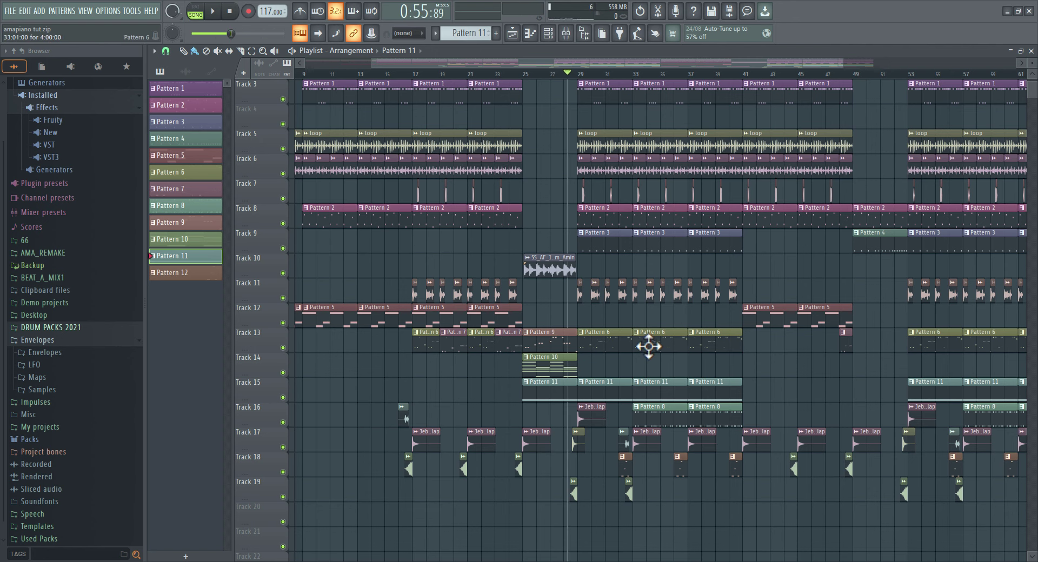
scroll(660, 511, "up", 3)
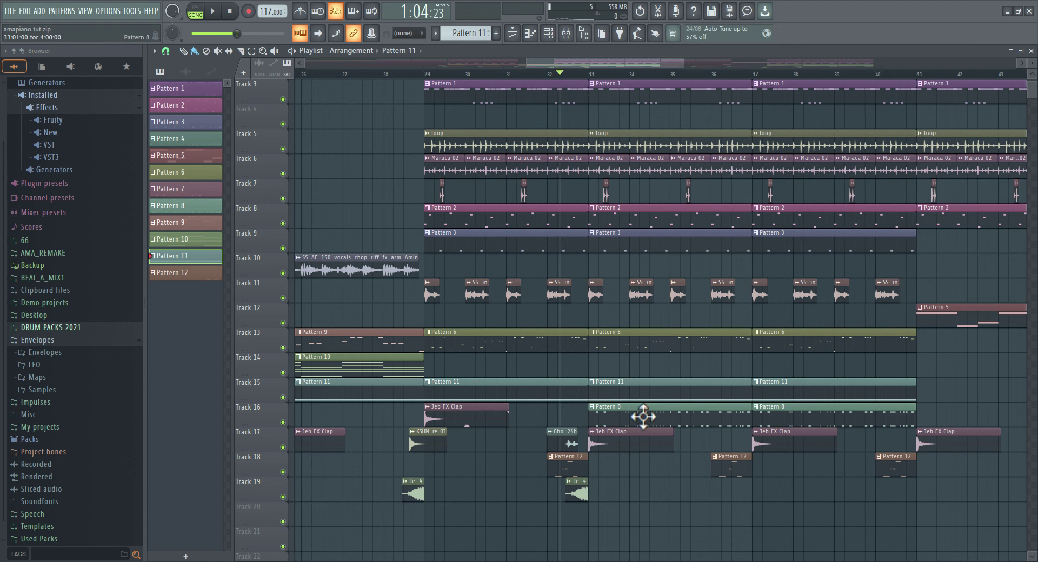
right_click(283, 423)
key("space")
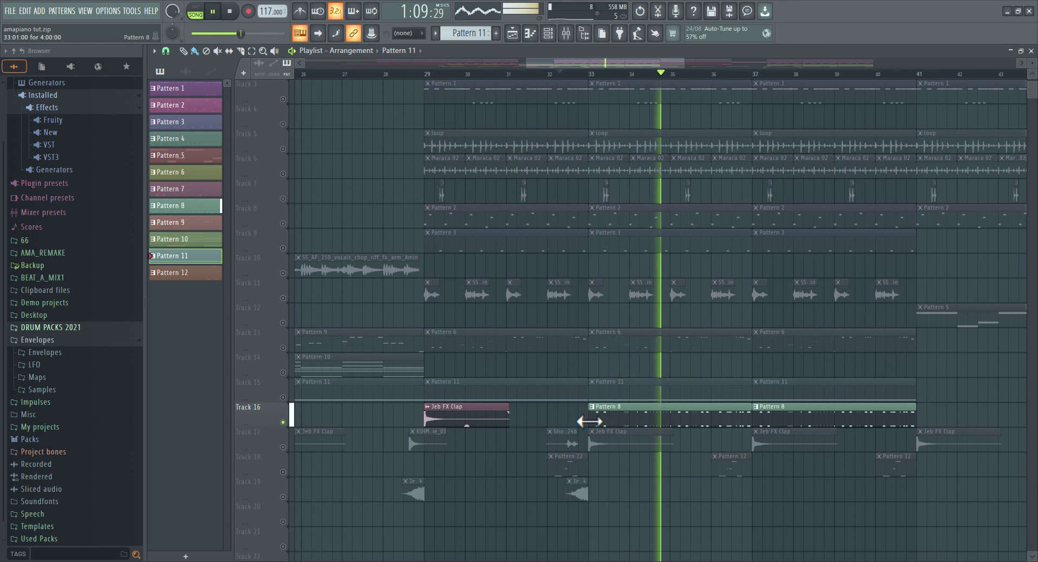
key("space")
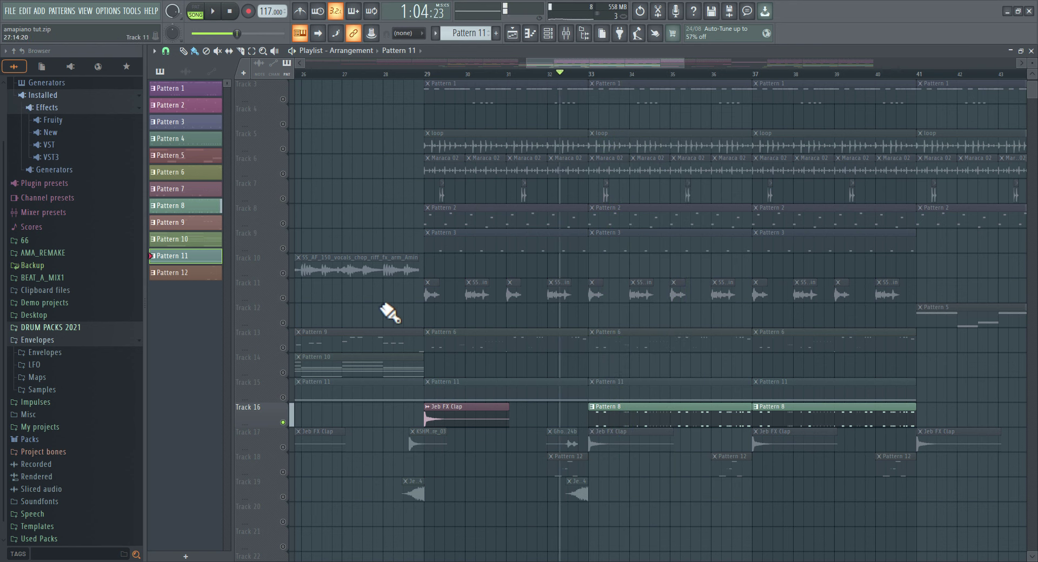
Unmute Track 13 and play Pattern 6 together with Pattern 8 on Track 16.
left_click(283, 348)
key("space")
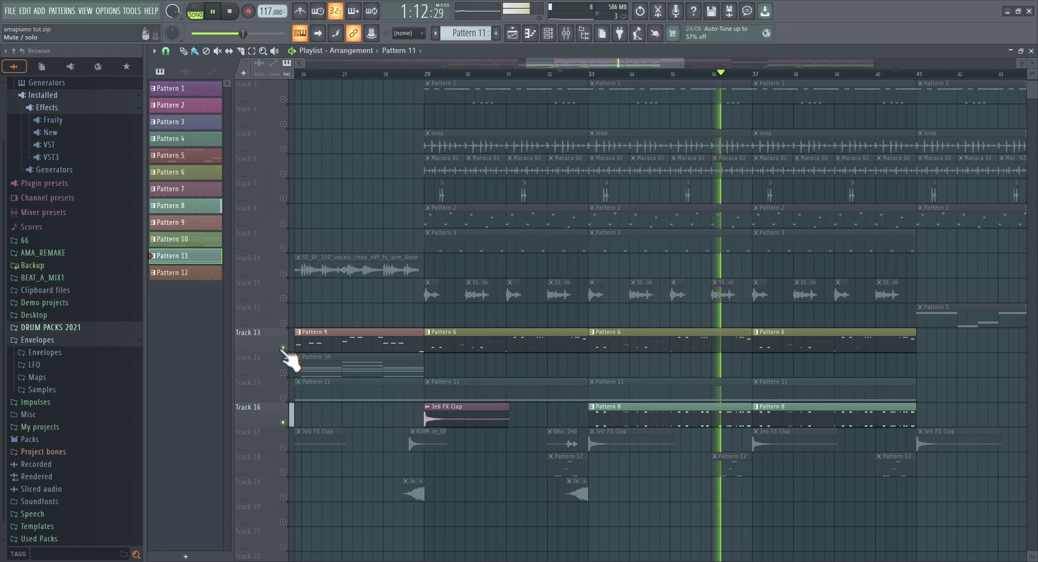
key("space")
Solo Track 18 to hear Pattern 12 at bar 32, and turn all tracks back on.
left_click(282, 472)
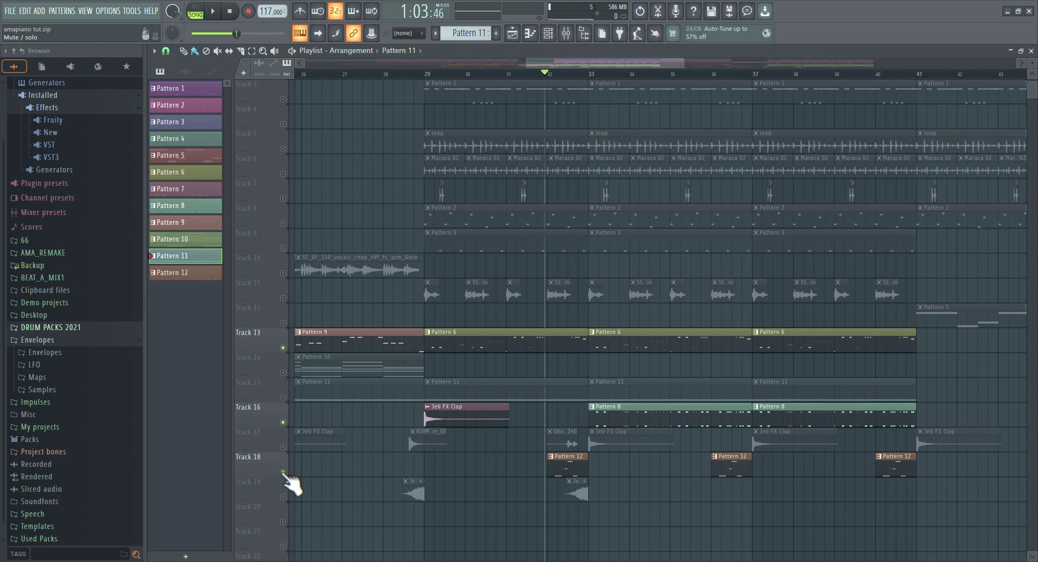
right_click(283, 472)
key("space")
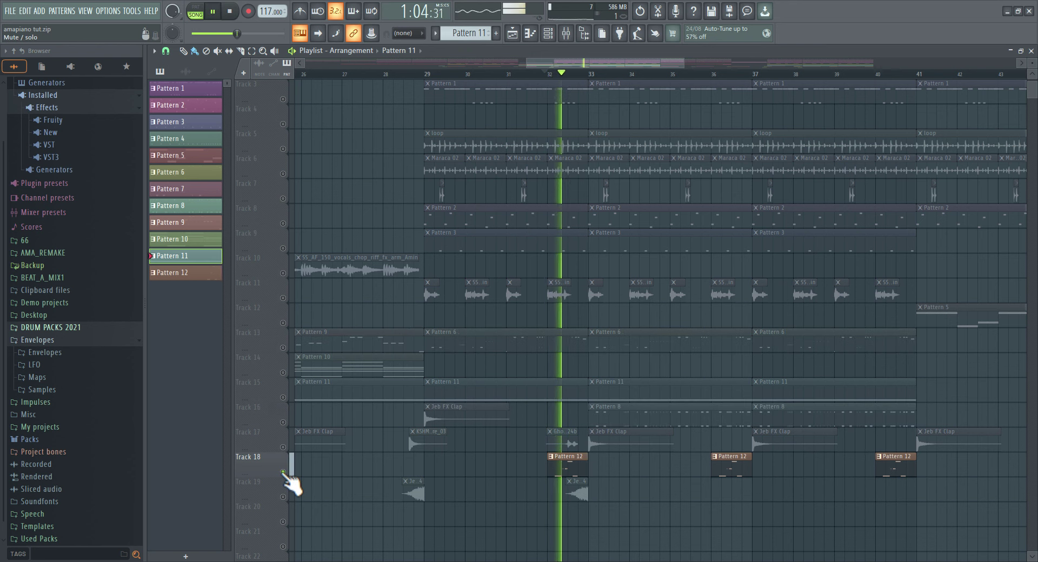
key("space")
right_click(283, 472)
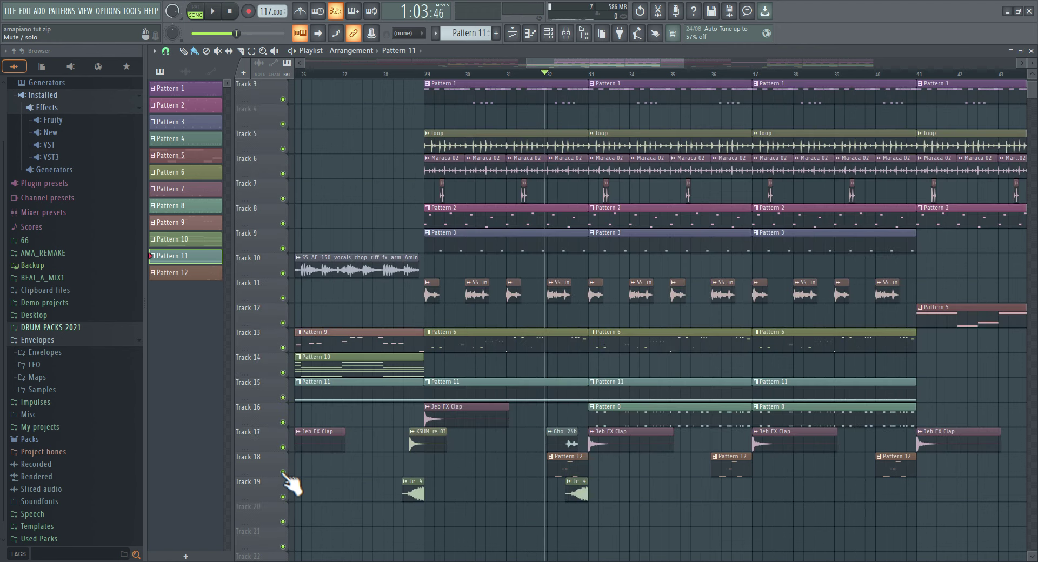
Open Pattern 12 in the piano roll and play its Bounce Logdrum notes.
double_click(571, 461)
scroll(394, 238, "up", 2)
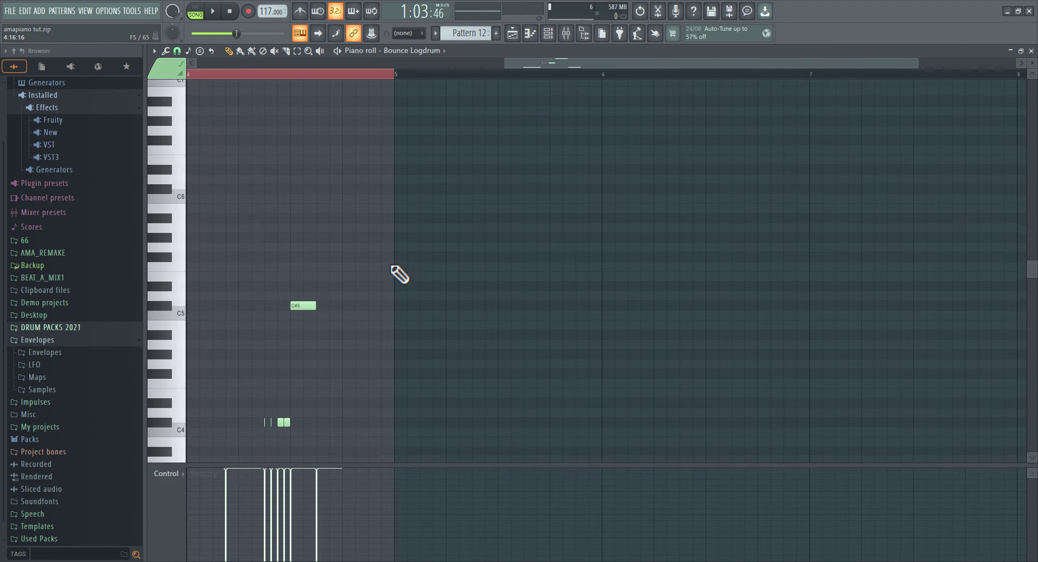
scroll(393, 258, "down", 4)
key("space")
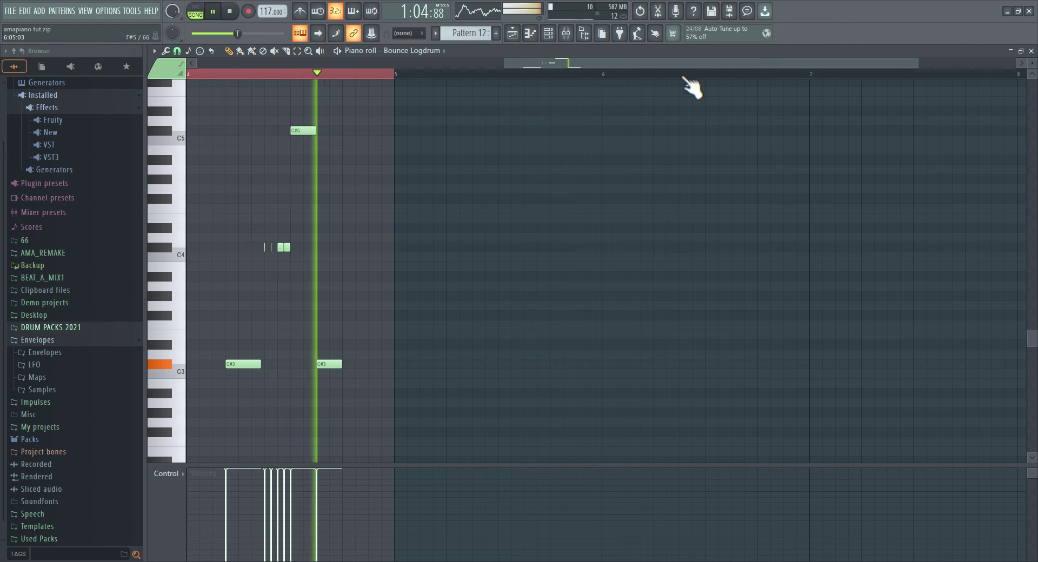
Return to the playlist and play the full arrangement from bar 31 into the section at bar 49.
left_click(512, 33)
left_click(528, 75)
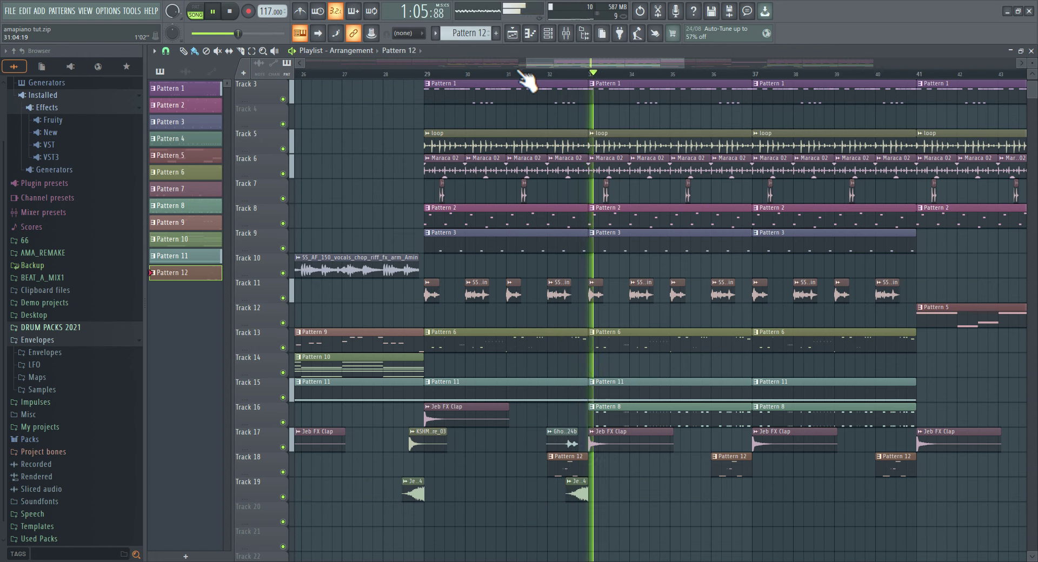
scroll(691, 482, "down", 6)
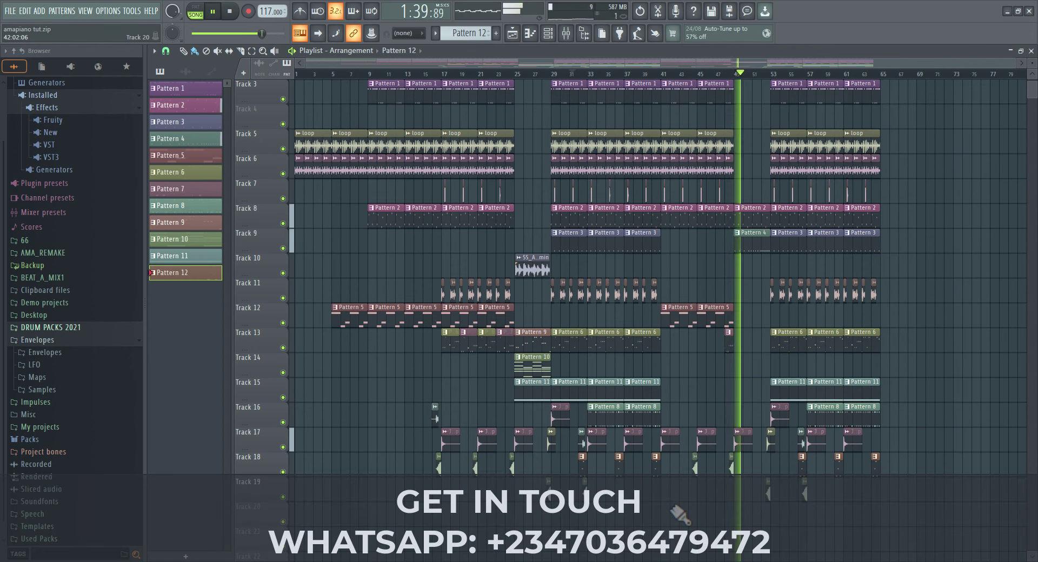
key("space")
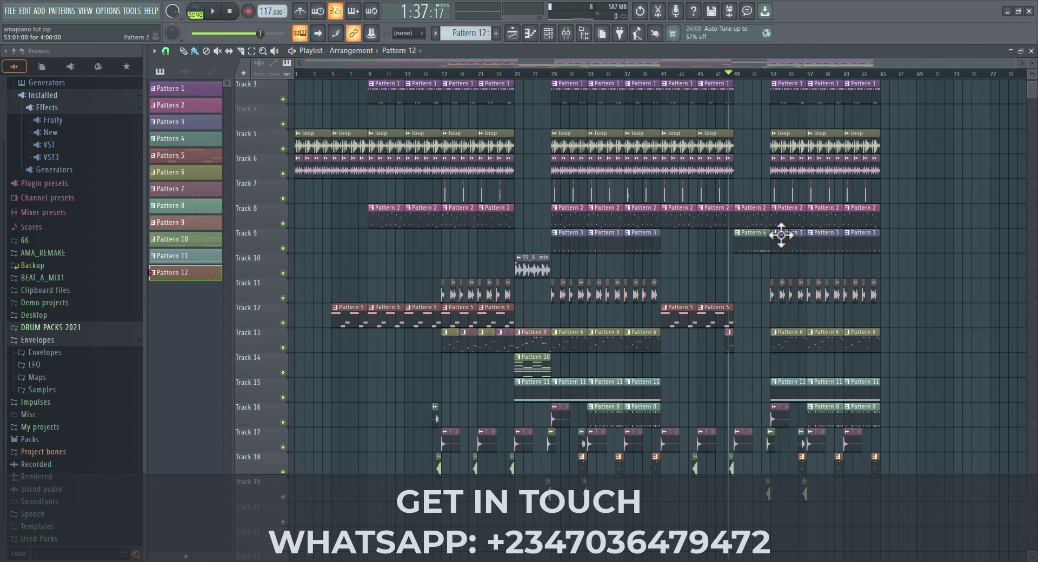
Play the full arrangement from just before bar 49 into the closing section after bar 53, and show the whole arrangement.
scroll(780, 234, "up", 4)
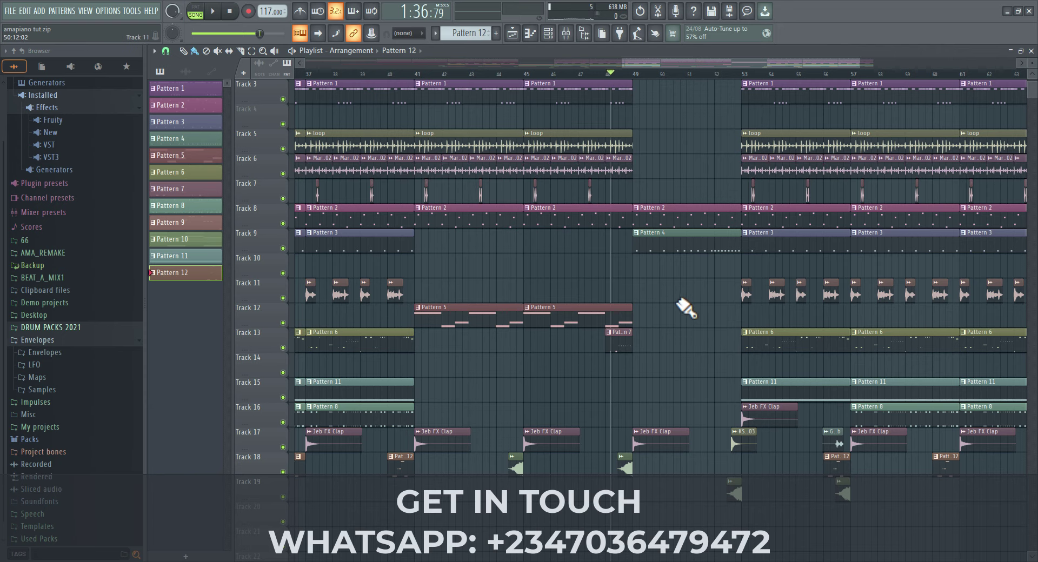
scroll(687, 308, "down", 5)
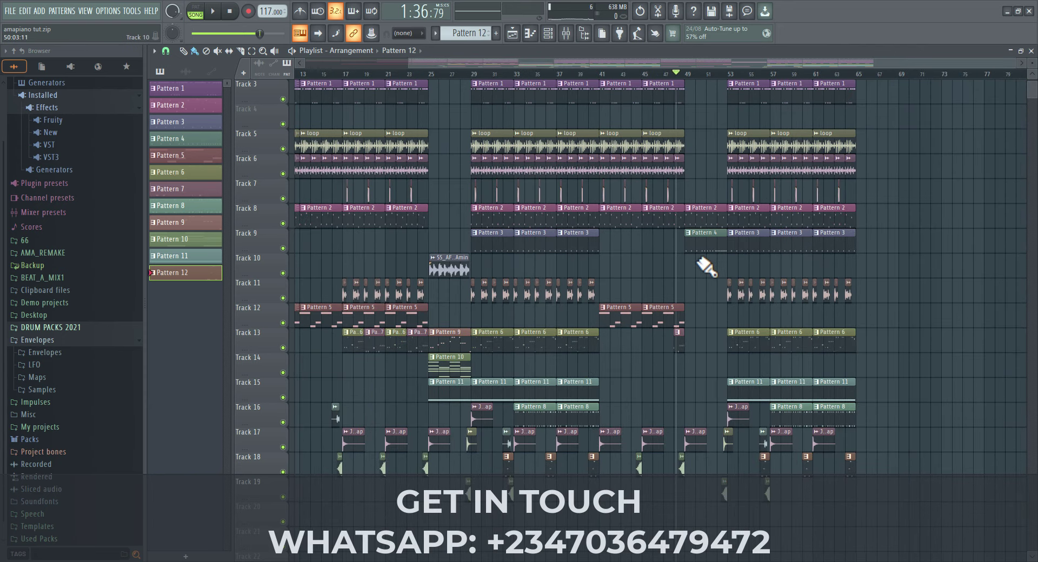
key("space")
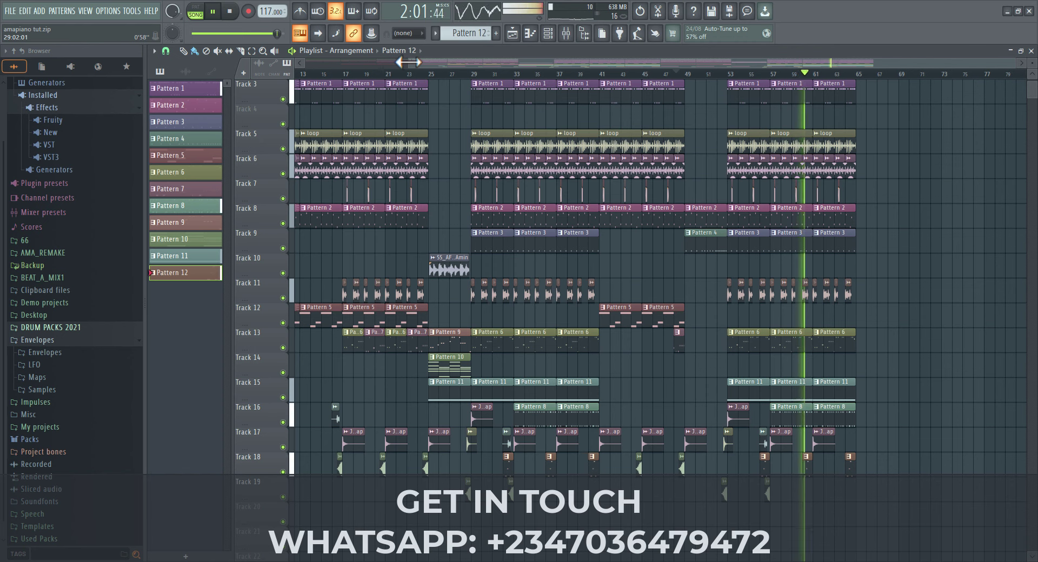
key("space")
left_click_drag(405, 62, 223, 60)
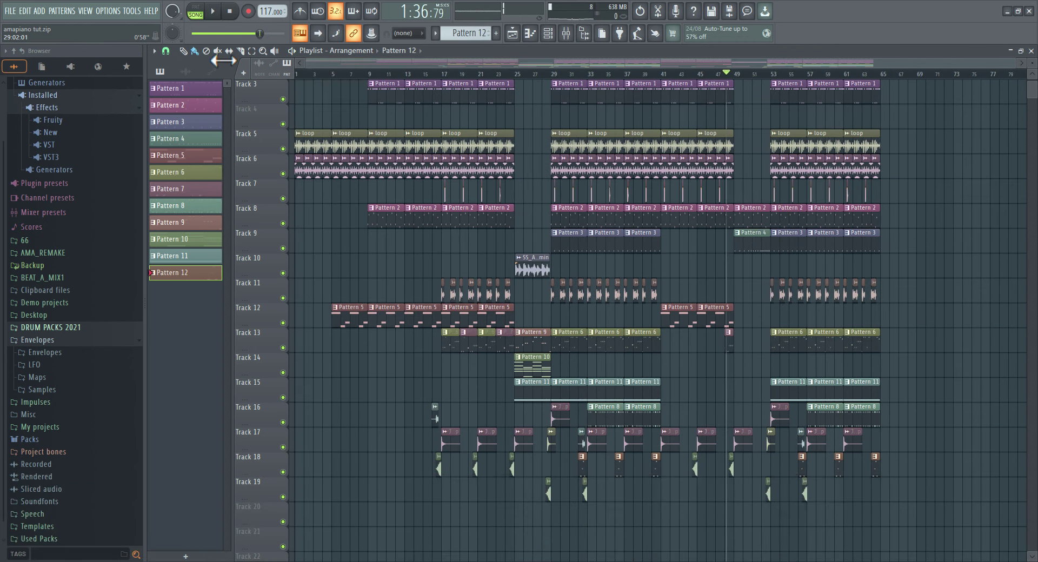